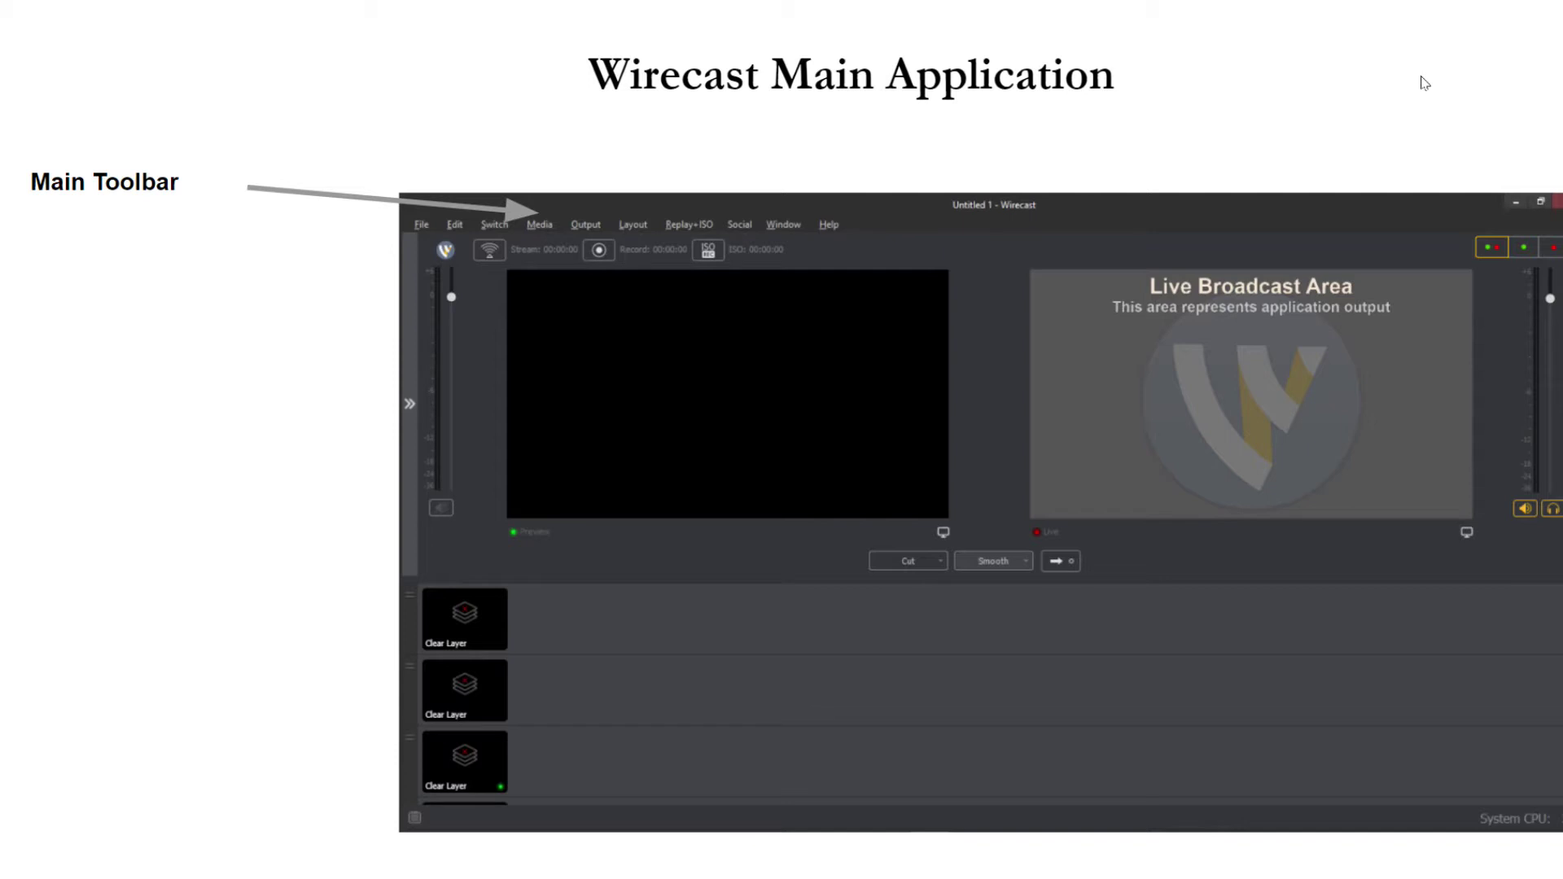
- Reveal the Preview Screen, Live Output, Shot Transitions and Shots & Layers callouts on the slide
left_click(813, 47)
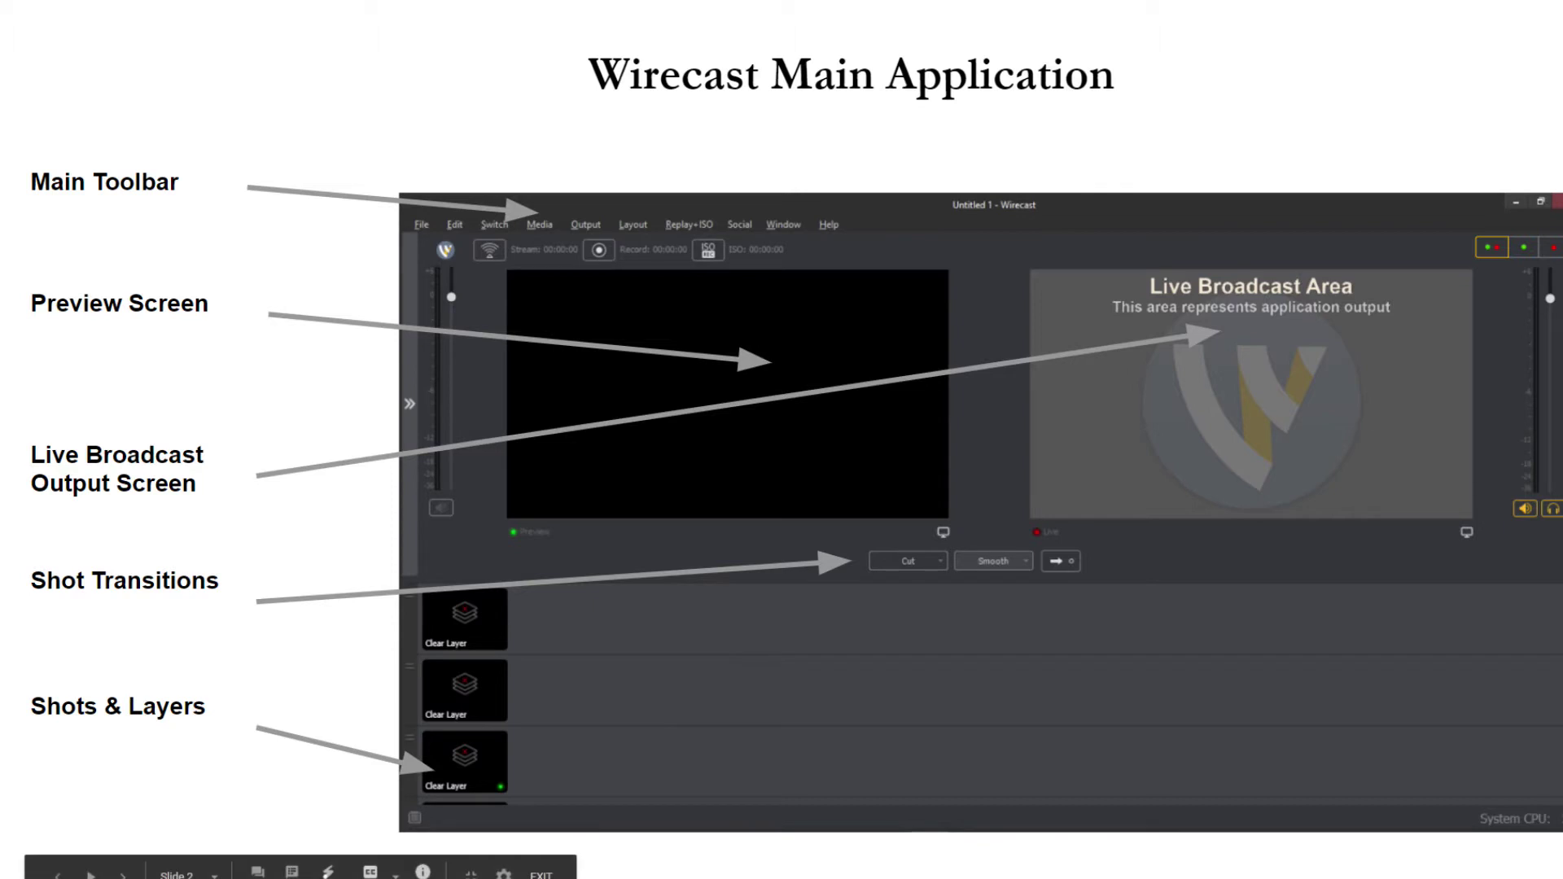
- Advance to live Wirecast and view the Shot Layer Properties, Audio, Chroma Key and Source Properties tabs
key("Right")
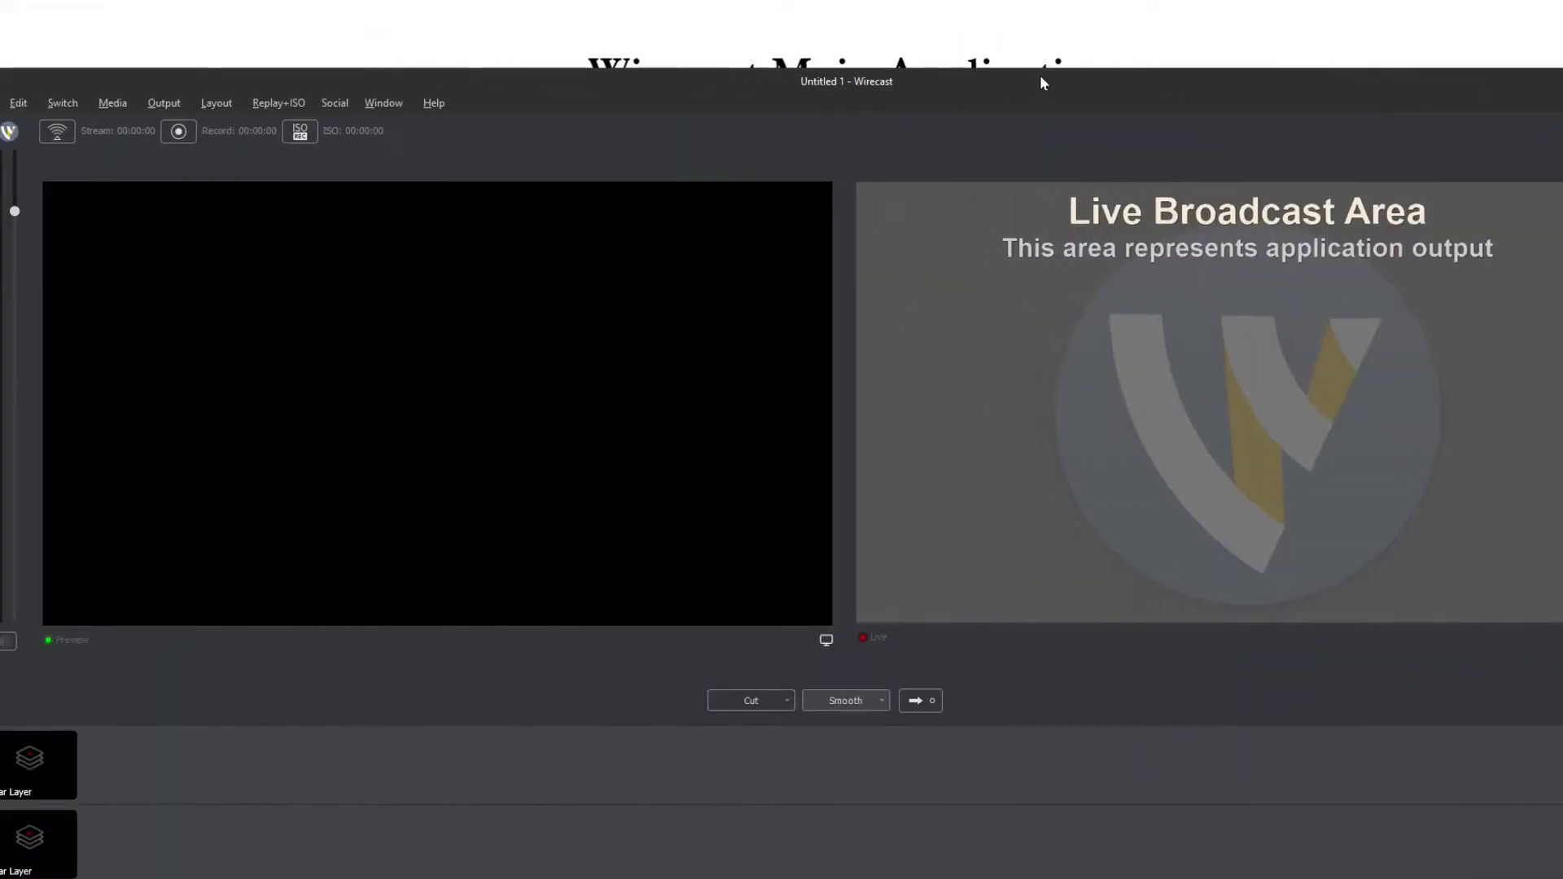
key("Right")
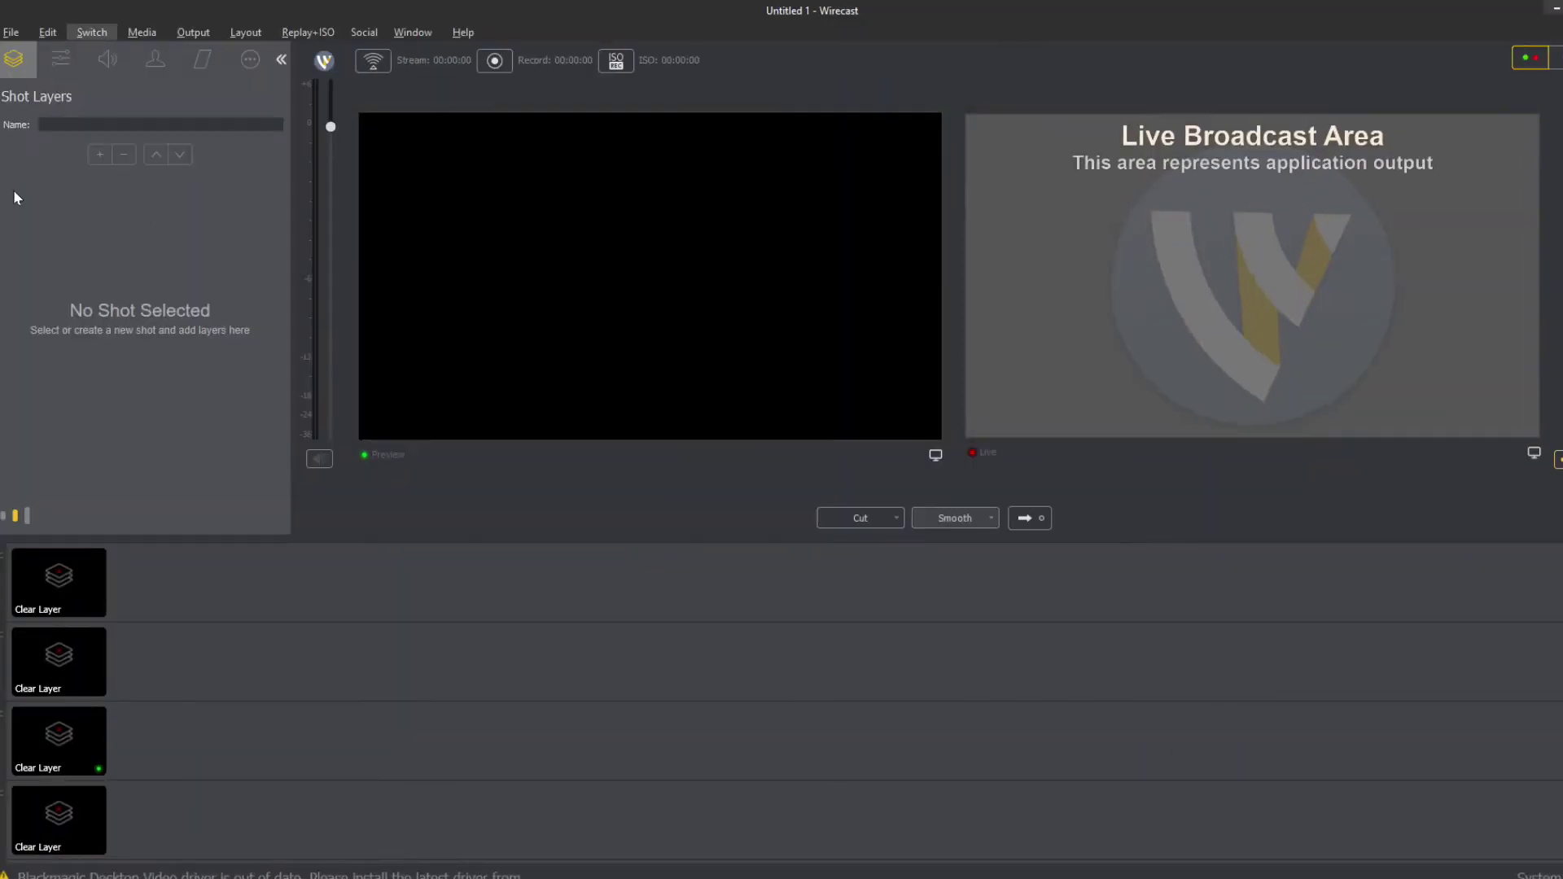
key("Right")
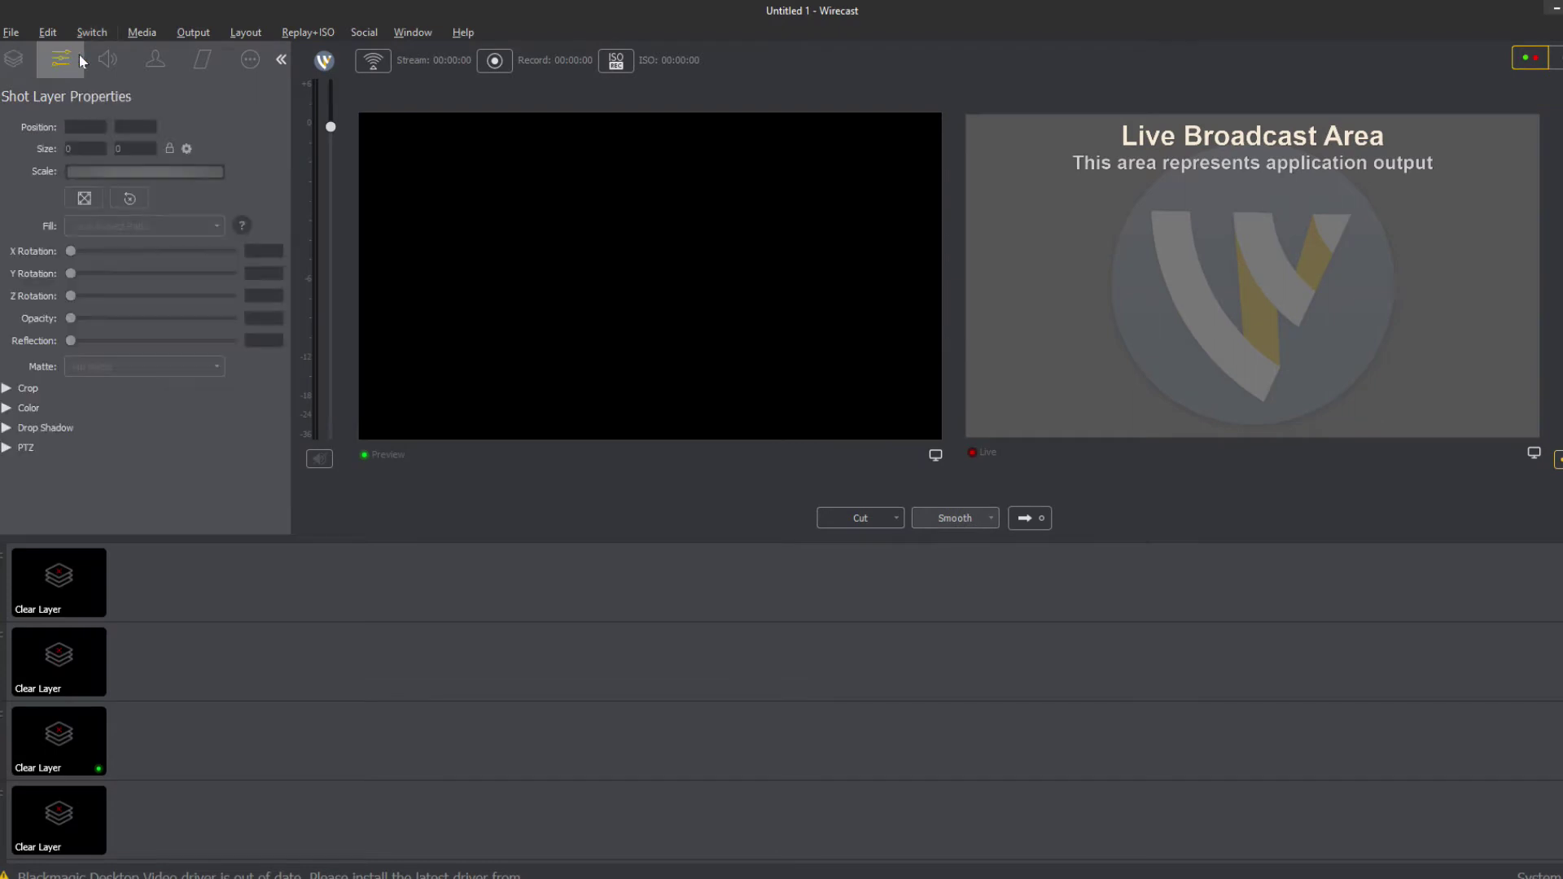
left_click(107, 59)
left_click(155, 59)
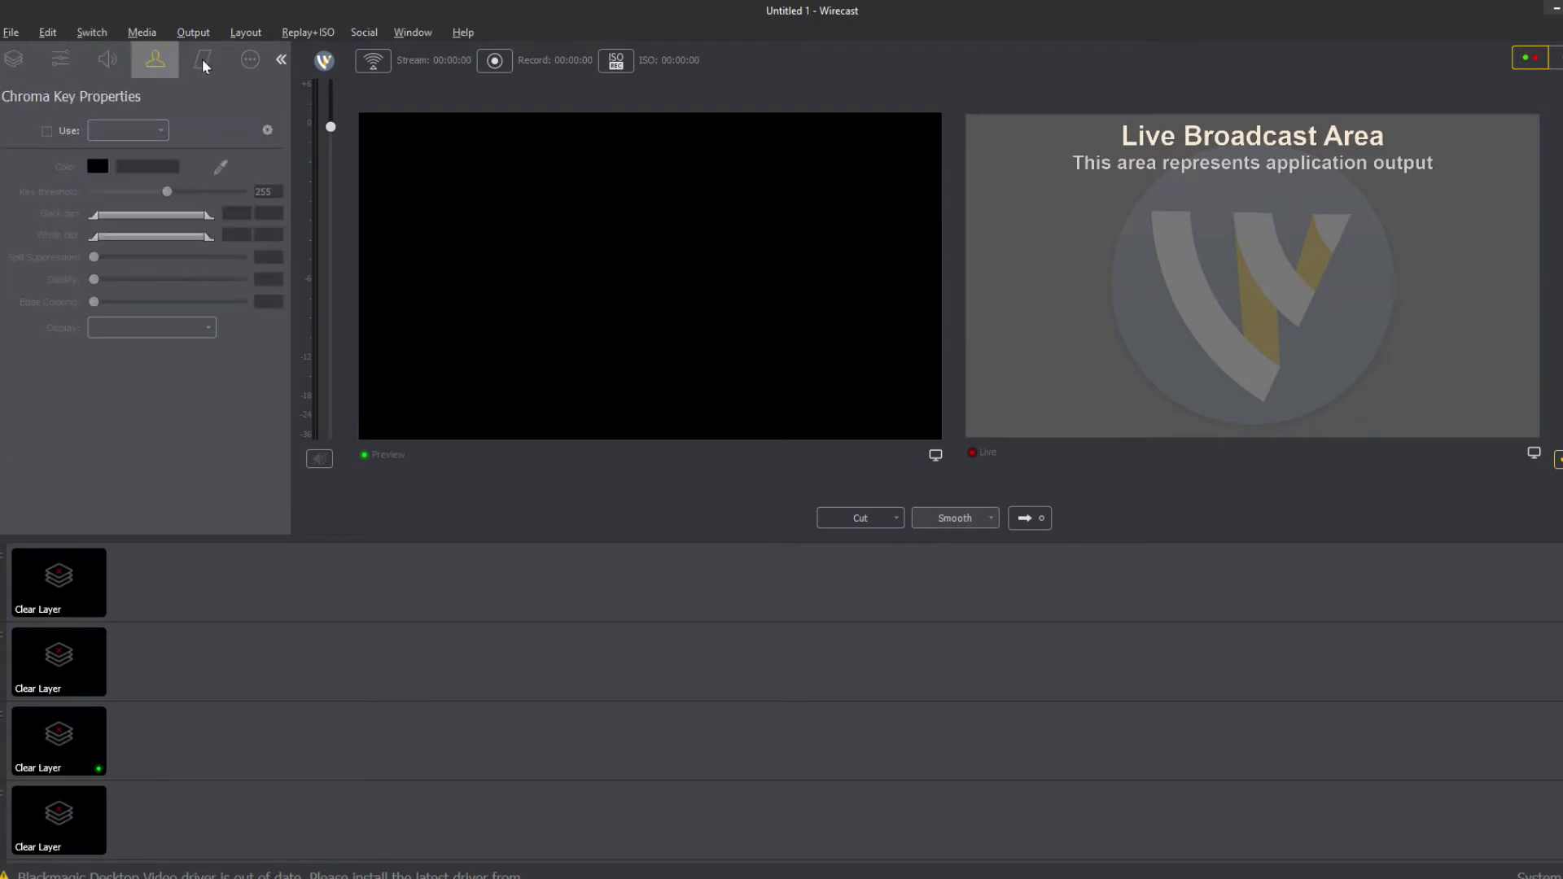
left_click(249, 60)
left_click(13, 58)
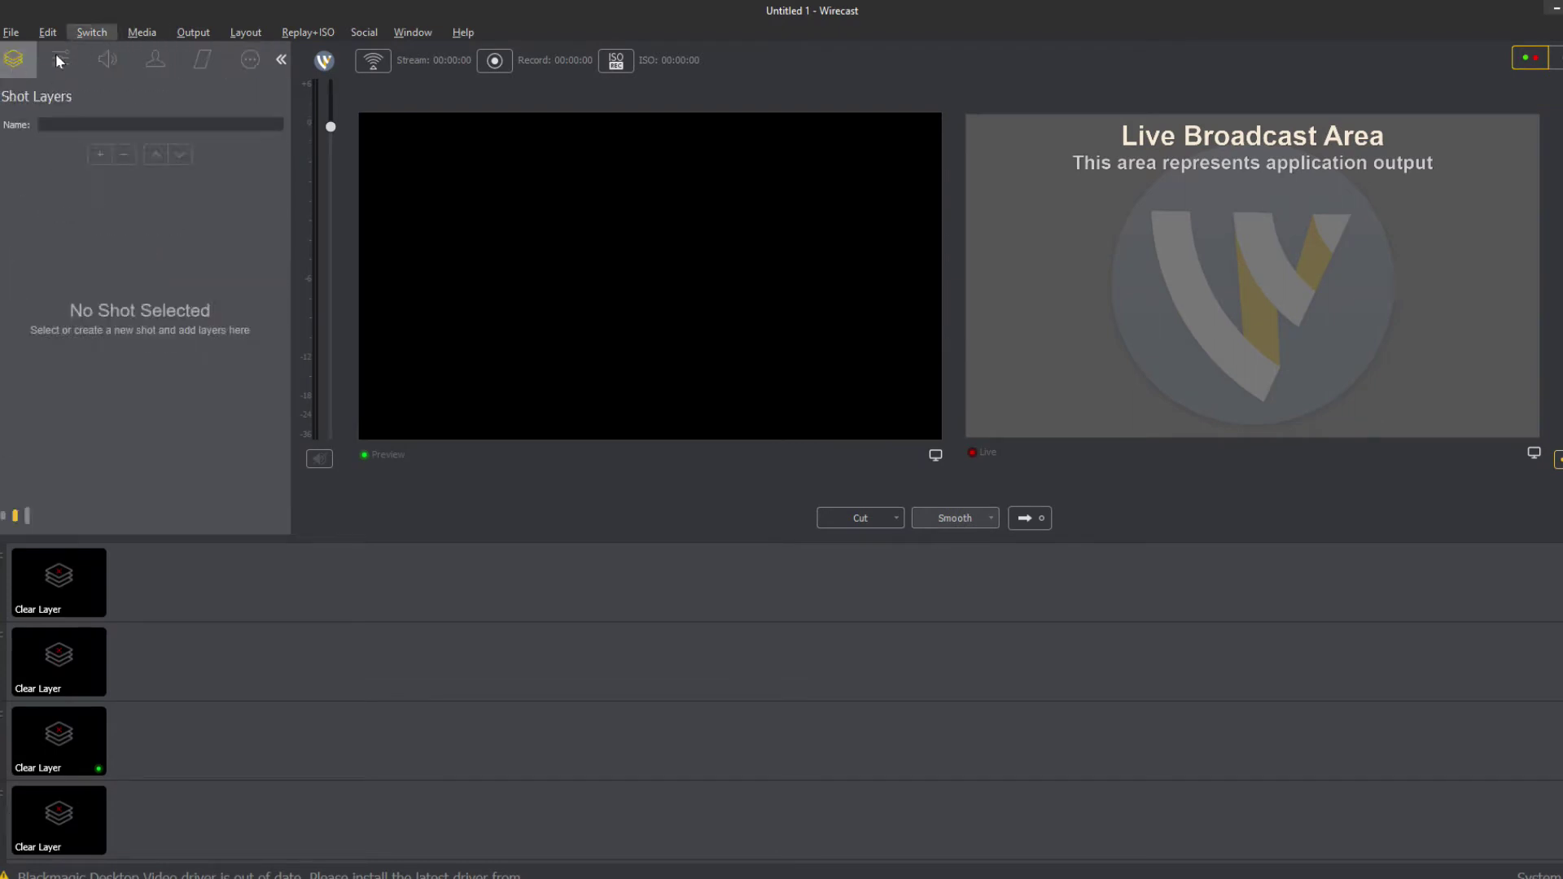
- Revisit the layer, audio, chroma key, smooth transition and source properties, ending on Shot Layers
left_click(57, 59)
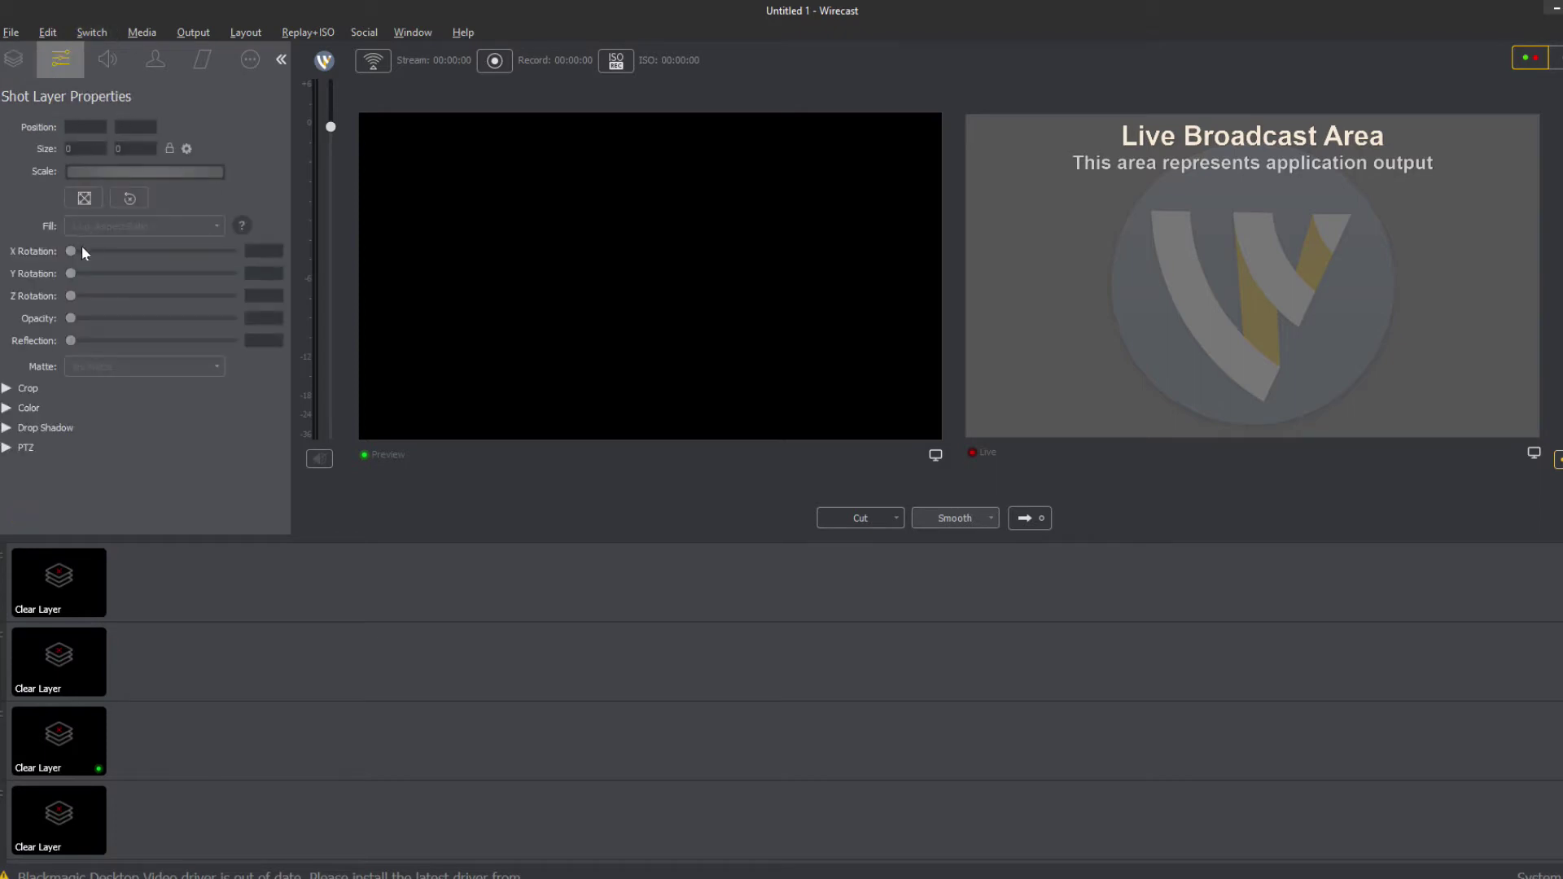
left_click(104, 59)
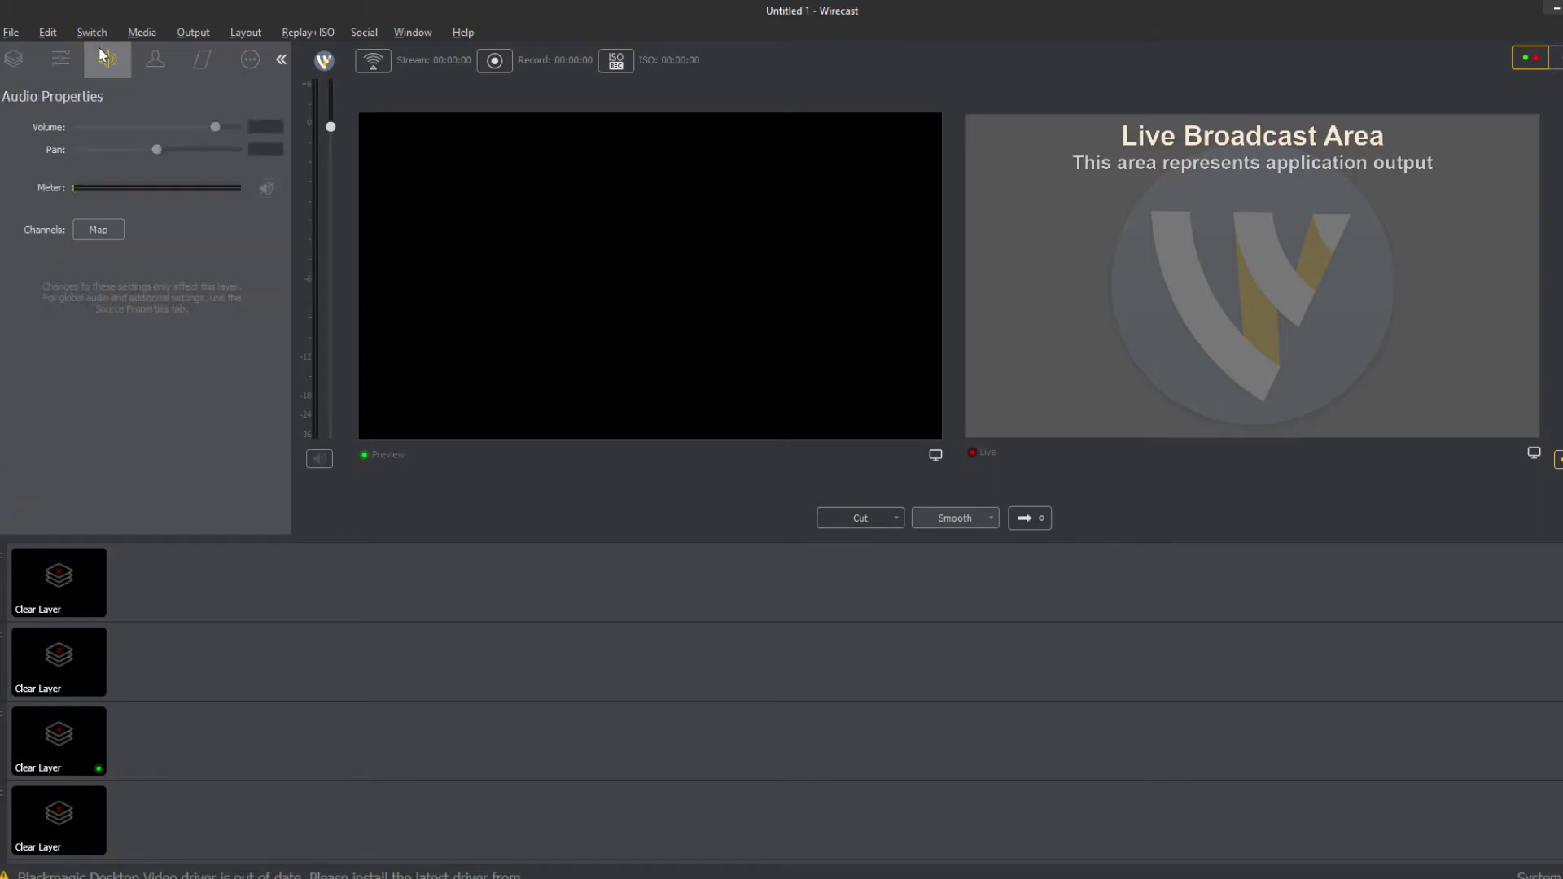
left_click(155, 59)
left_click(204, 59)
left_click(244, 61)
left_click(156, 66)
left_click(59, 58)
left_click(17, 59)
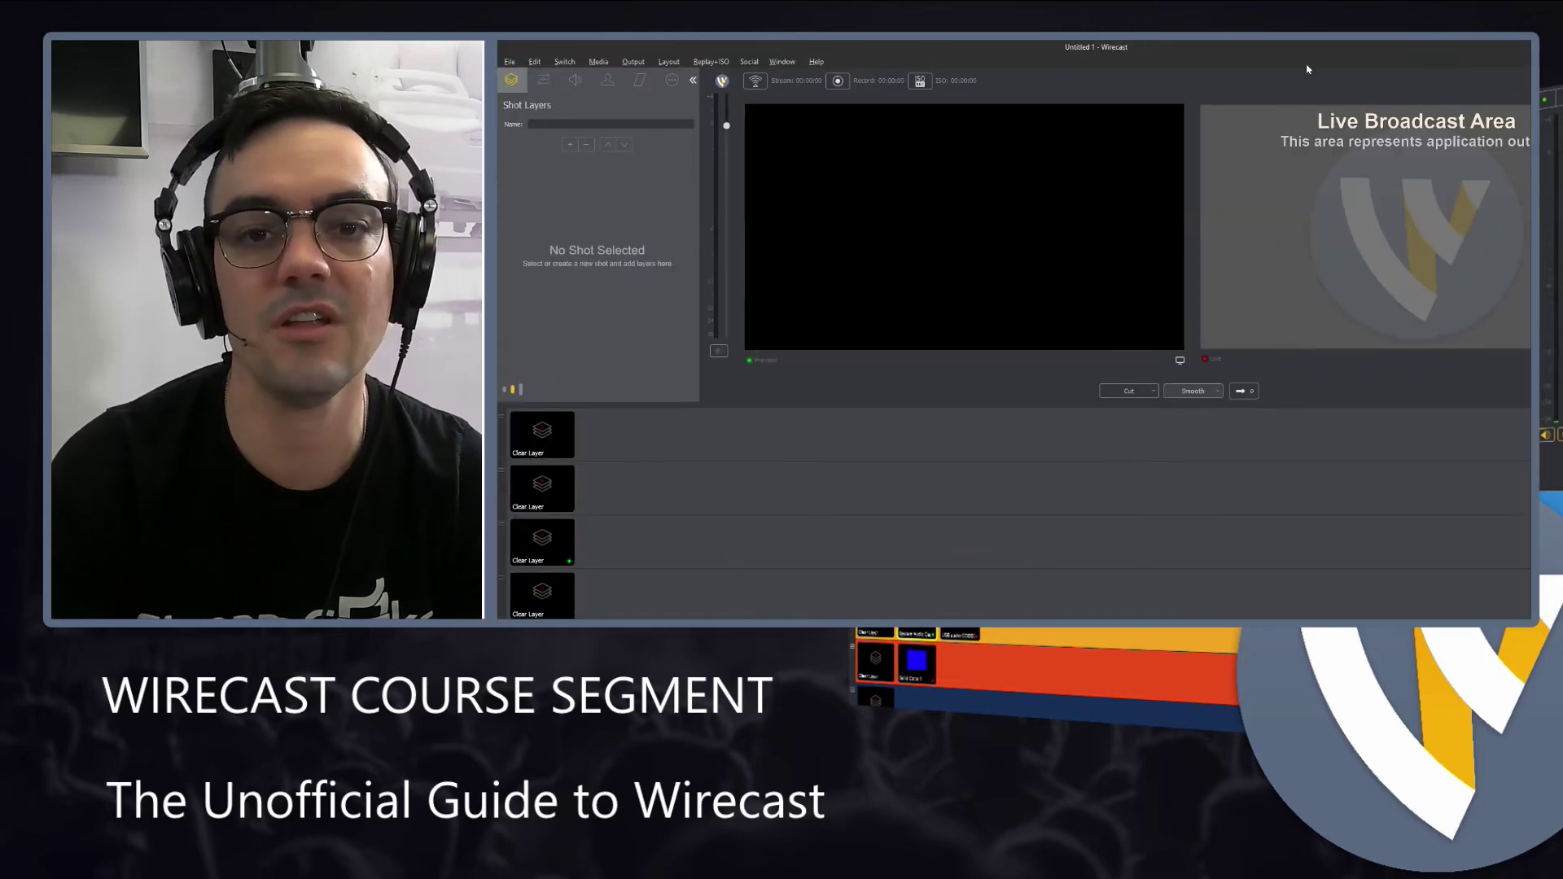
- Try the Layout menu's Show Live Only option, then restore Show Live and Preview
left_click(668, 62)
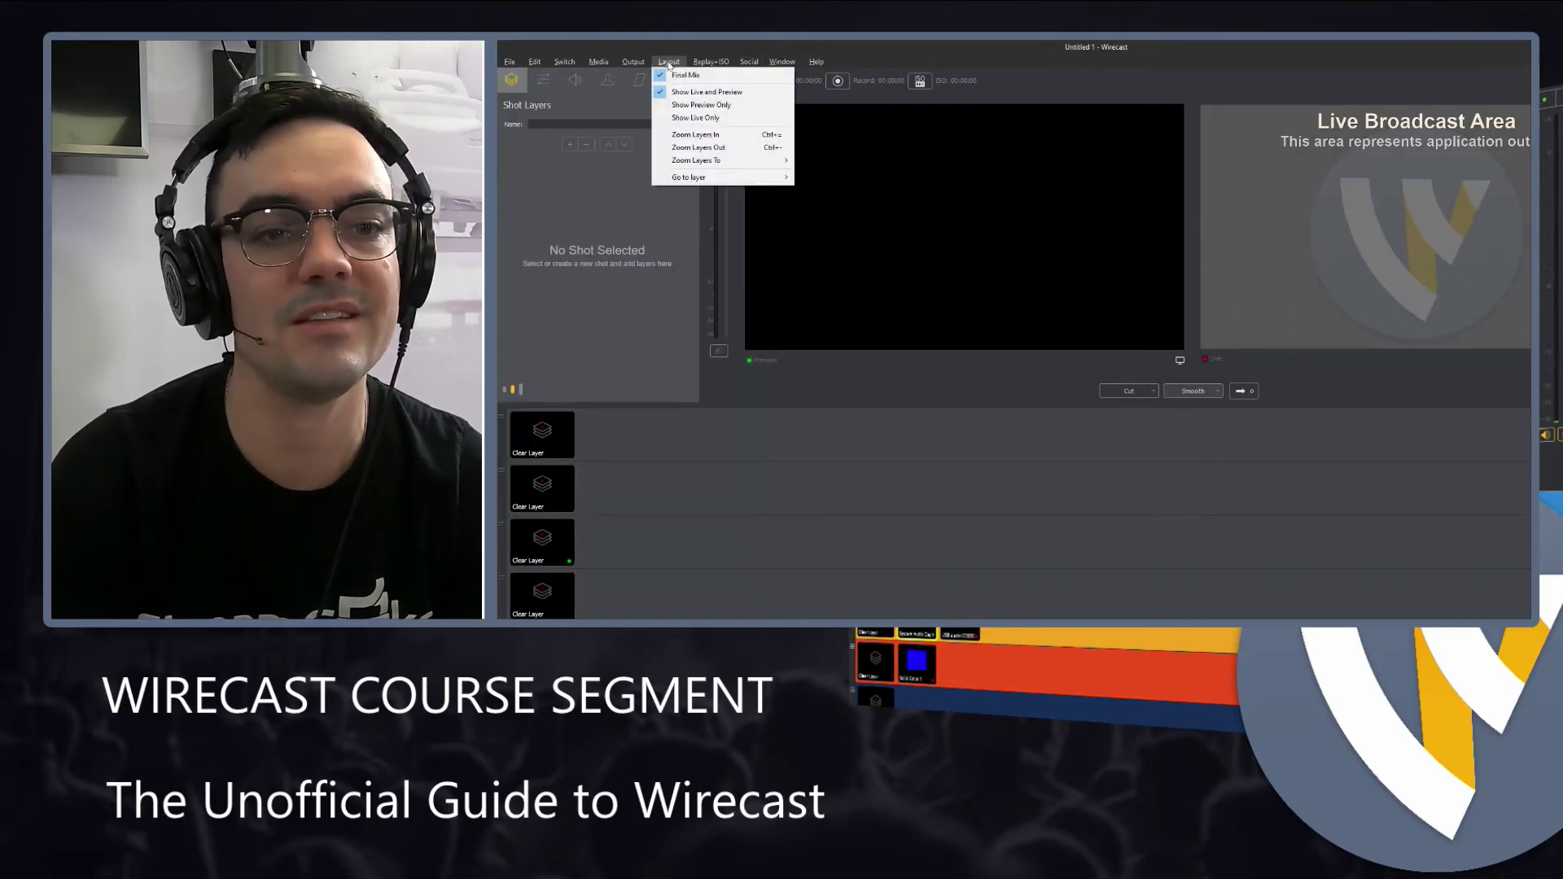
left_click(714, 119)
left_click(669, 62)
mouse_move(642, 65)
left_click(717, 122)
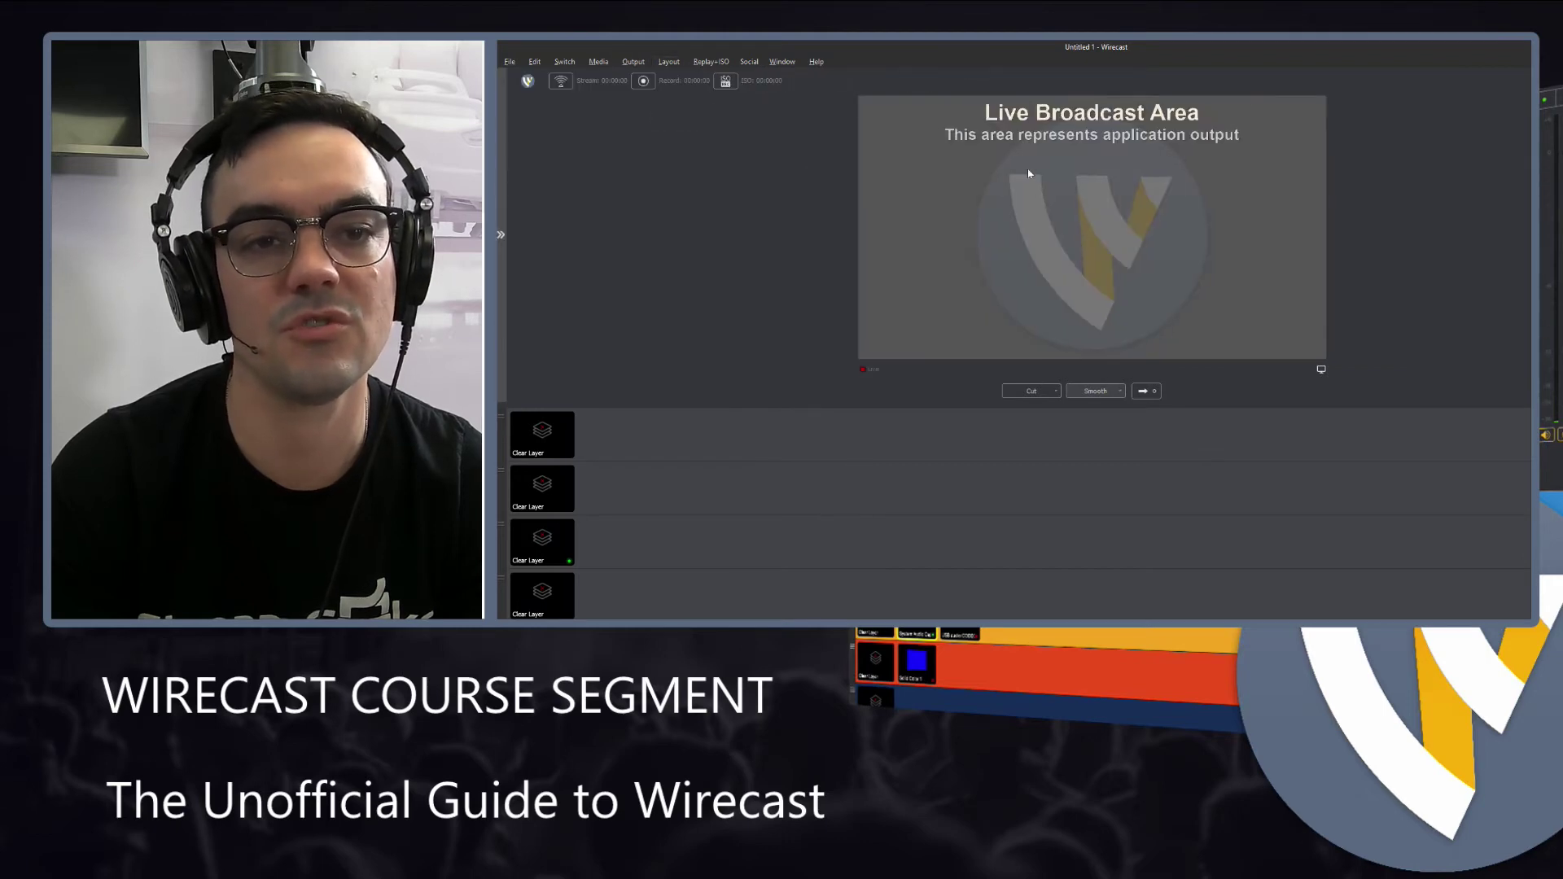
left_click(668, 62)
left_click(706, 94)
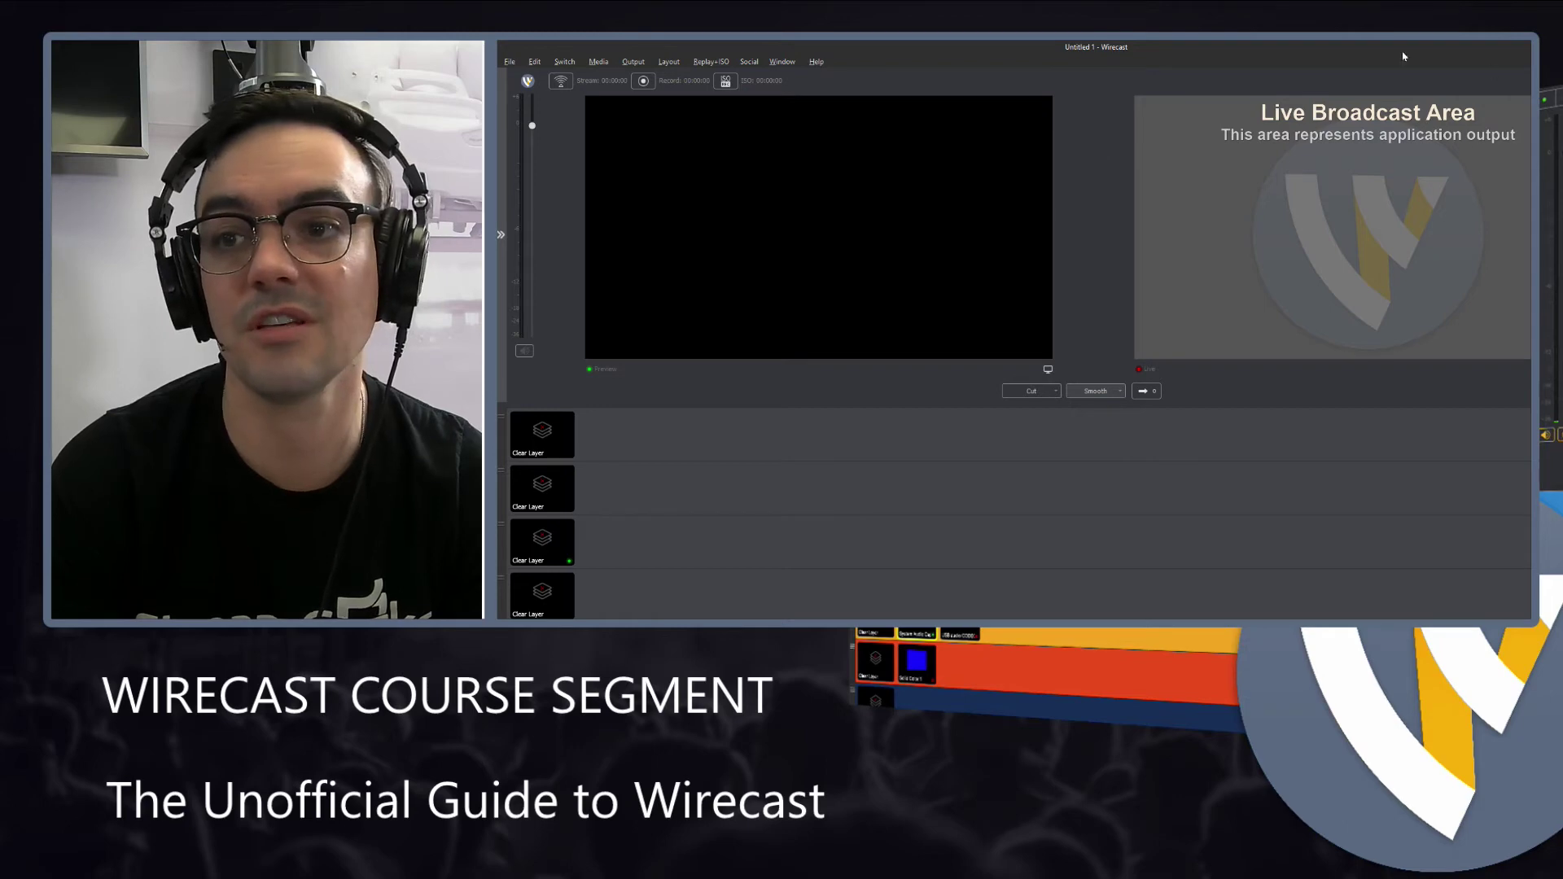
- Maximize the window, cycle through viewer modes, and shrink the preview so the live view grows
double_click(1162, 47)
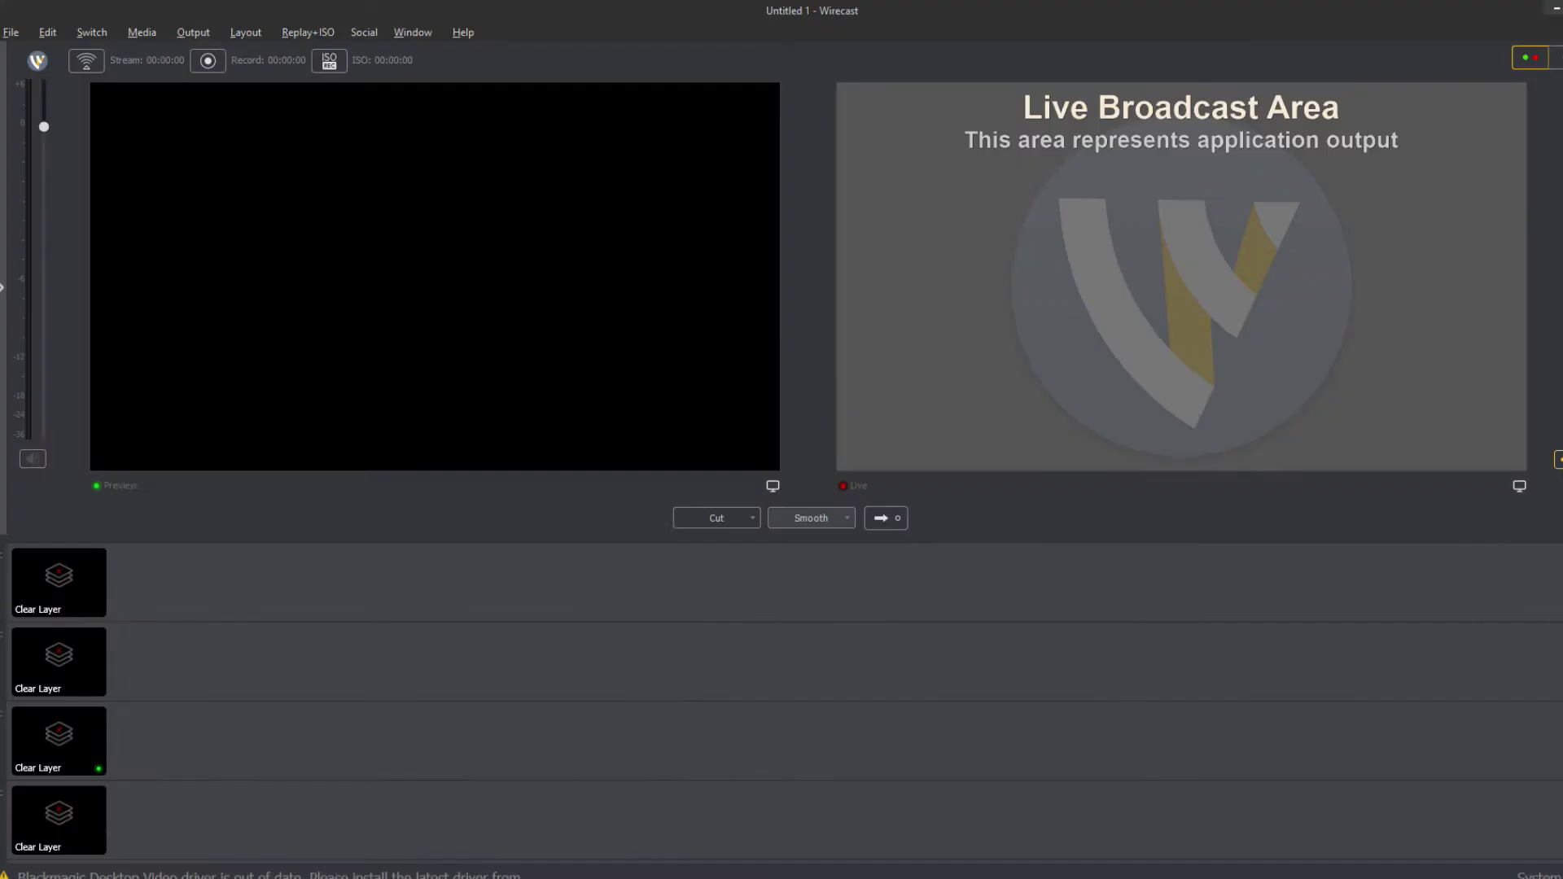
key("ctrl+shift+l")
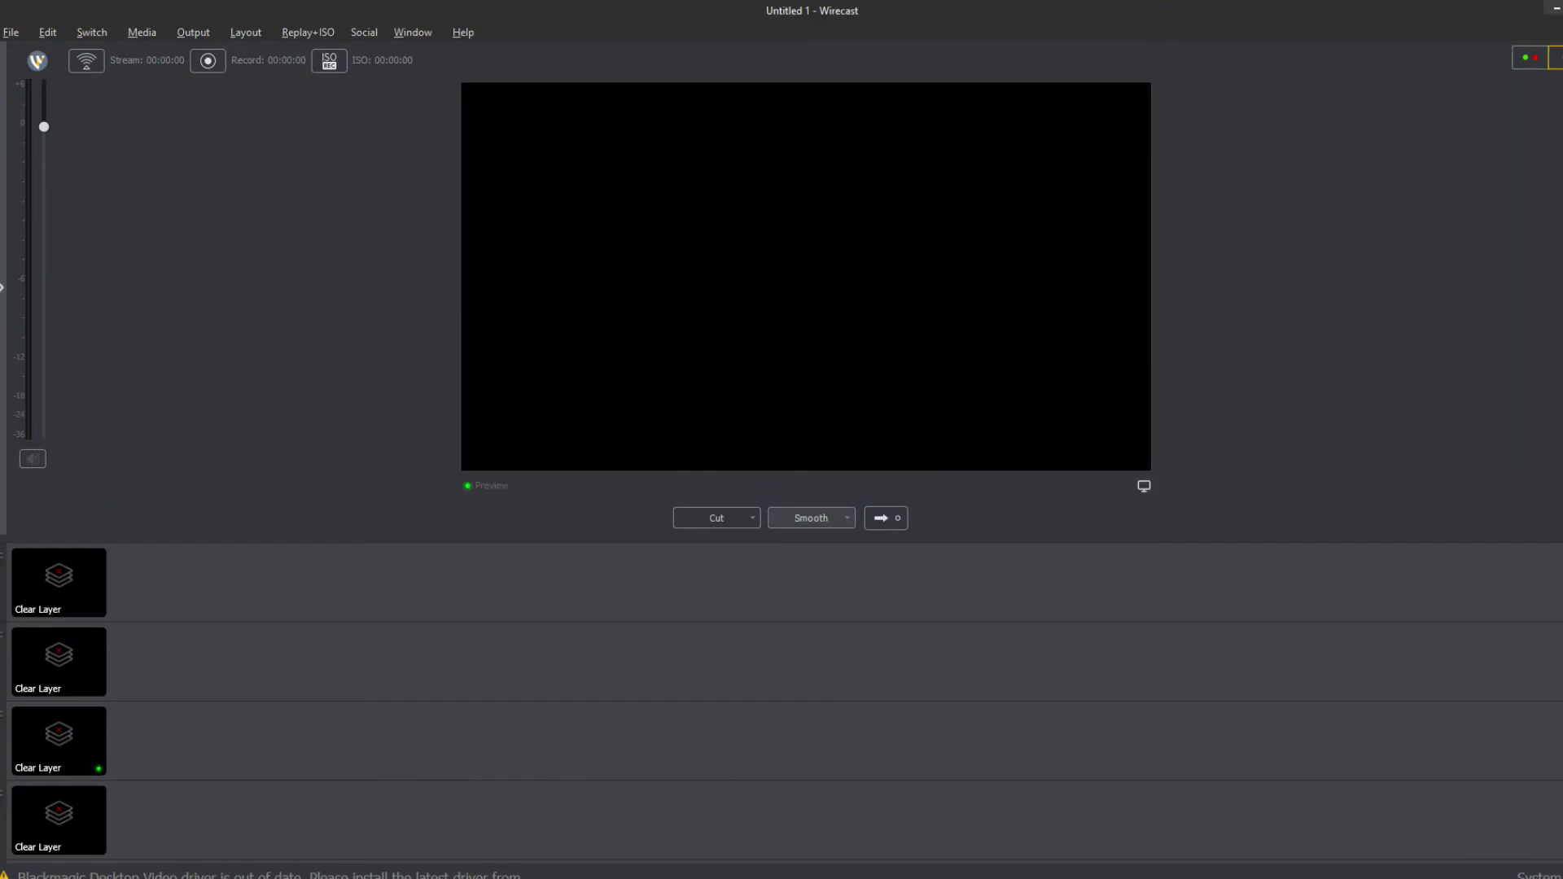
left_click(1528, 59)
left_click(1528, 59)
left_click(1528, 59)
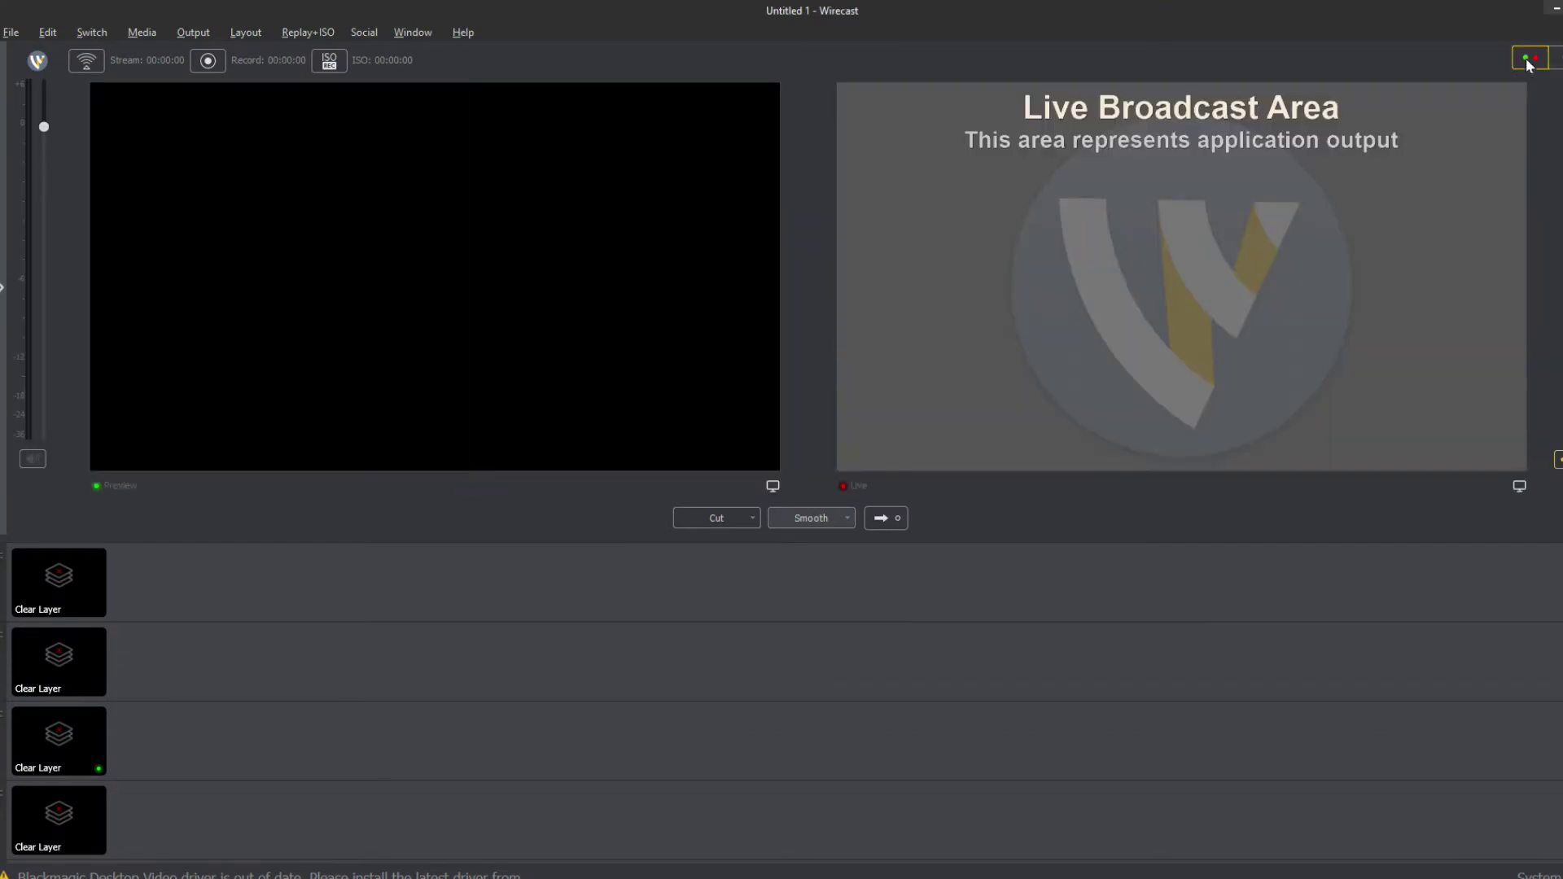
left_click(1528, 58)
left_click(1528, 59)
left_click(1528, 58)
left_click_drag(810, 464, 370, 328)
left_click(3, 287)
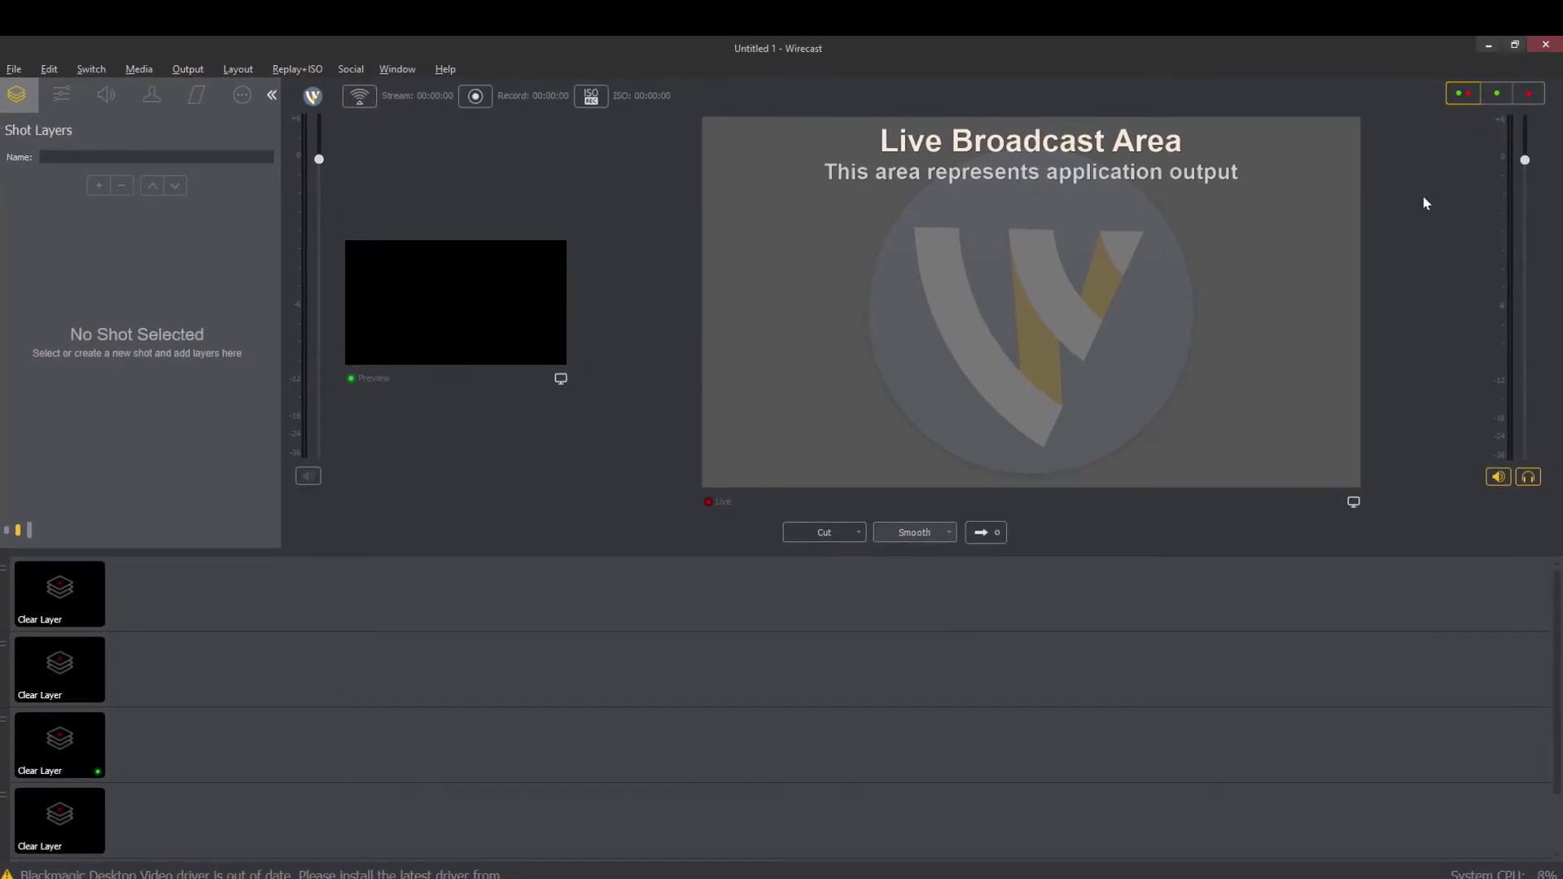
- Adjust the output and input volume sliders, leave Final Mix unmuted, and lower the input level further
left_click_drag(1525, 160, 1547, 196)
mouse_move(319, 158)
left_mouse_down()
mouse_move(304, 383)
mouse_move(300, 187)
mouse_move(321, 173)
left_mouse_up()
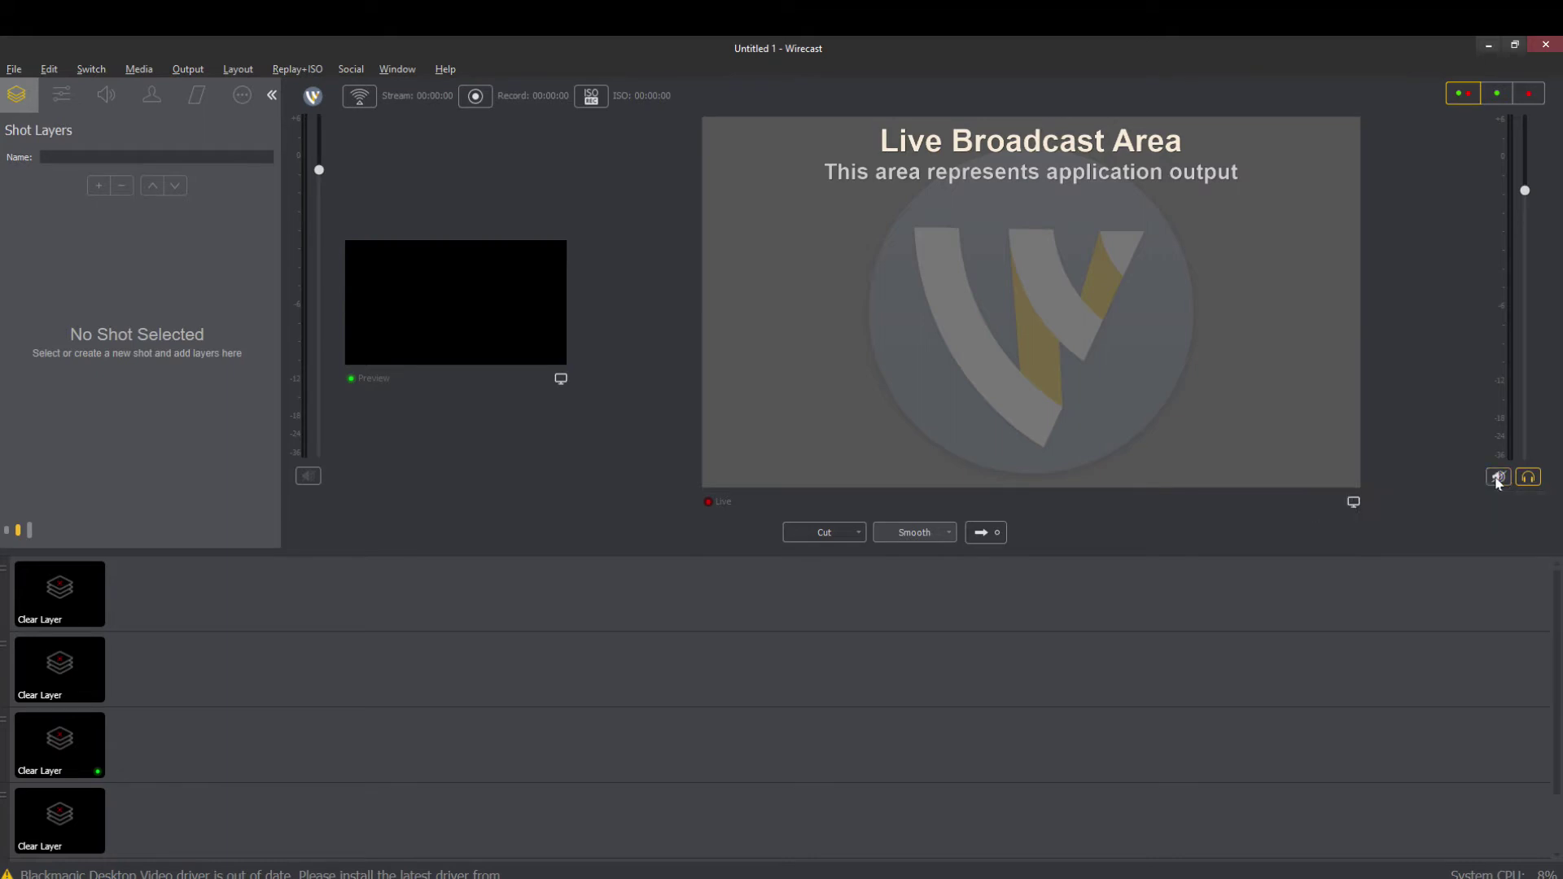
left_click(1499, 478)
left_click(1502, 479)
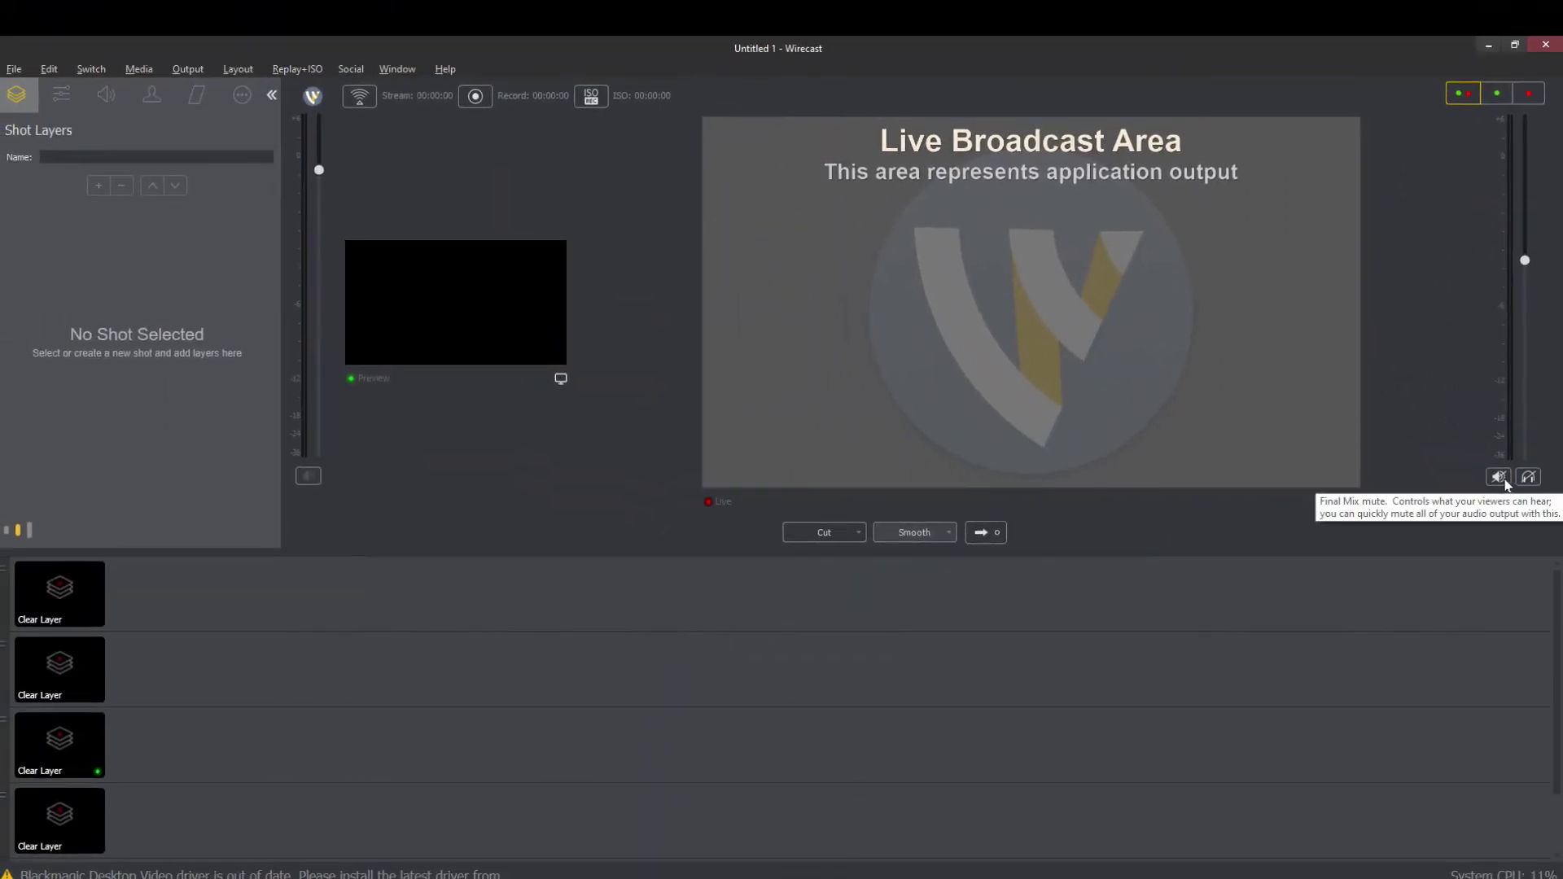
left_click(1500, 479)
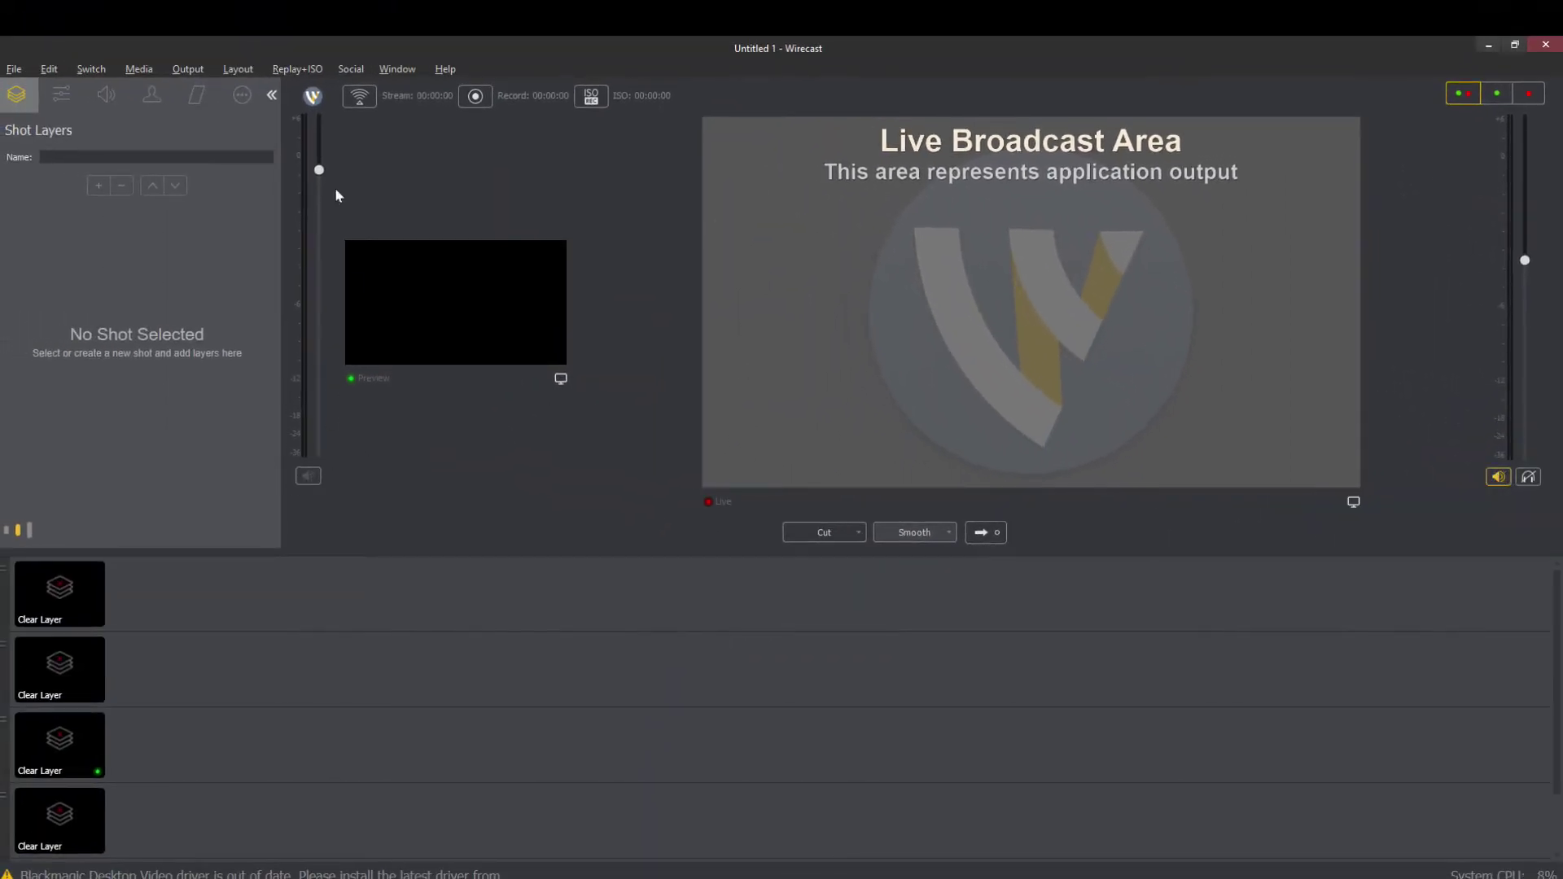
left_click_drag(319, 170, 319, 278)
mouse_move(211, 582)
- Add the Pro Capture Quad SDI (1) 3 video capture source to Main Layer 4
left_click(159, 820)
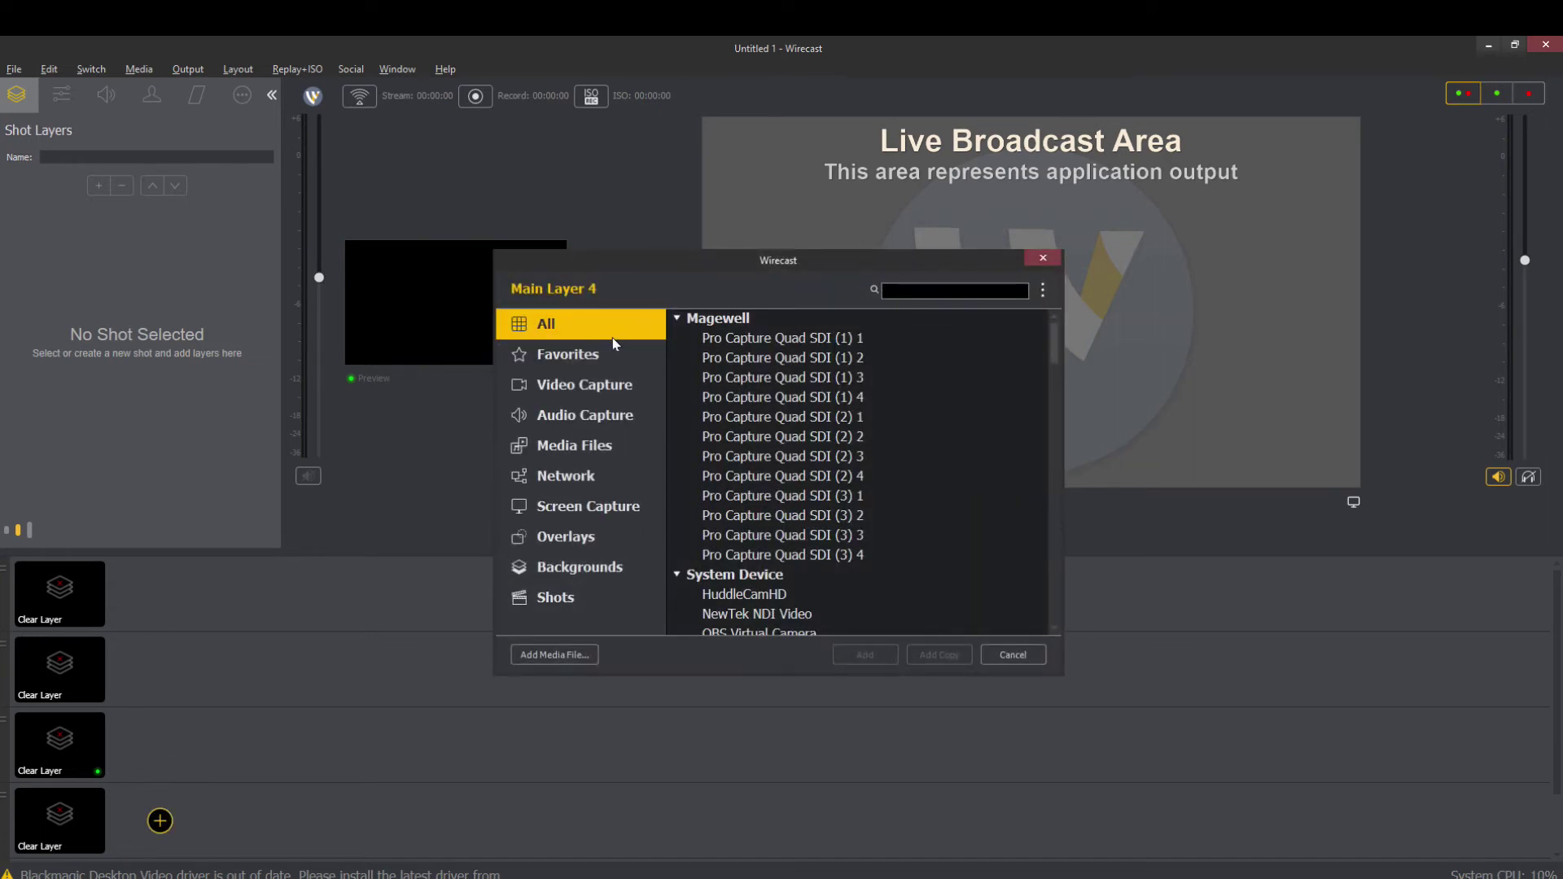
scroll(741, 509, "down", 2)
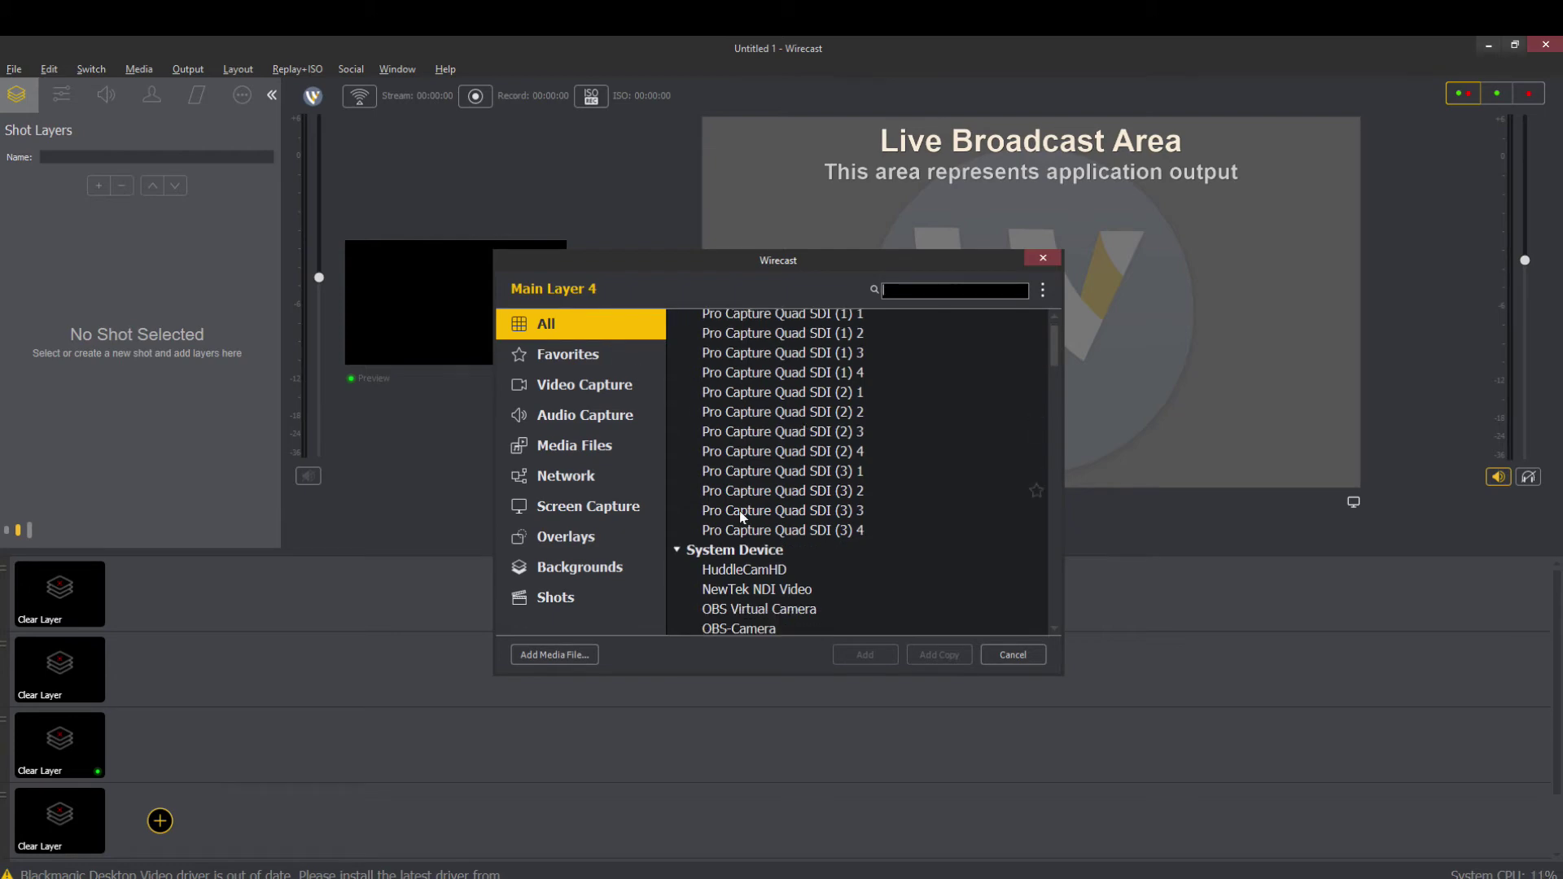
left_click(579, 356)
left_click(611, 393)
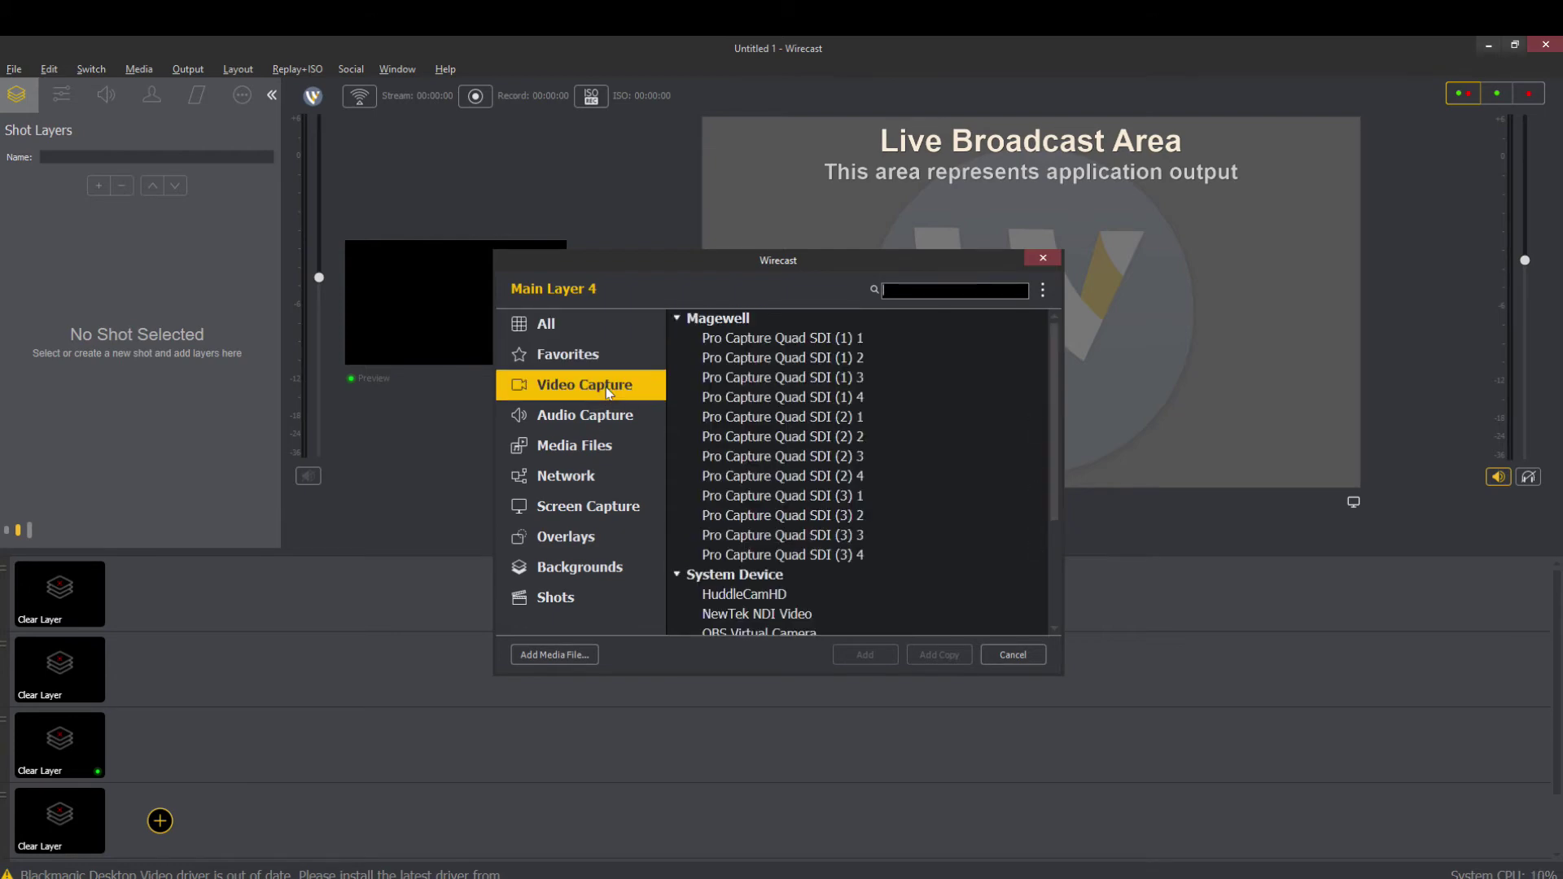
left_click(752, 381)
double_click(761, 379)
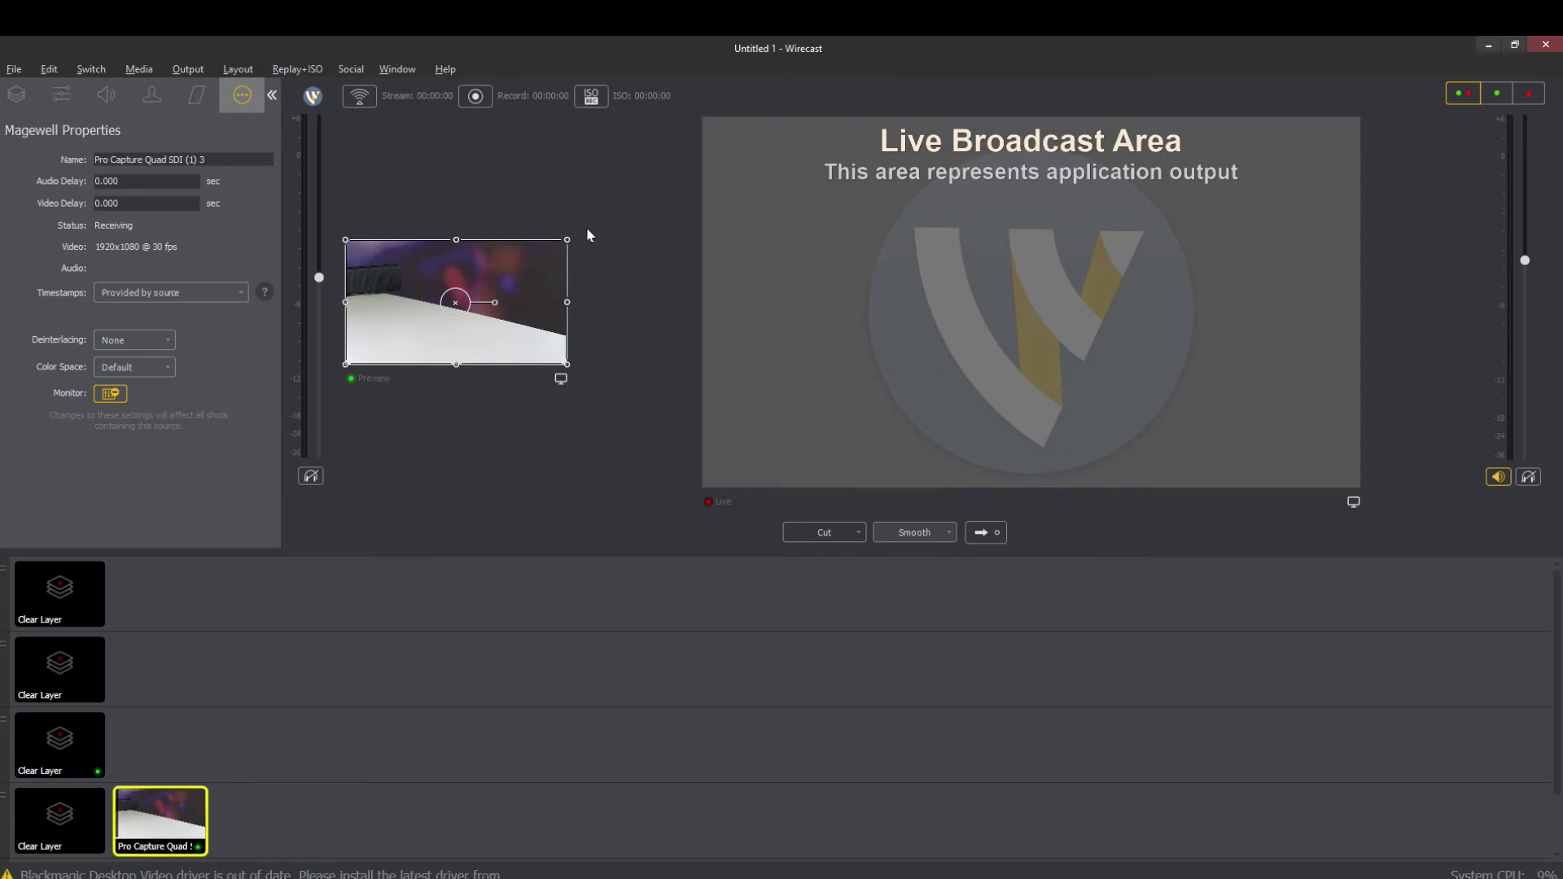
- Open the Stock Media Library from Media Files on Main Layer 3
left_click(158, 746)
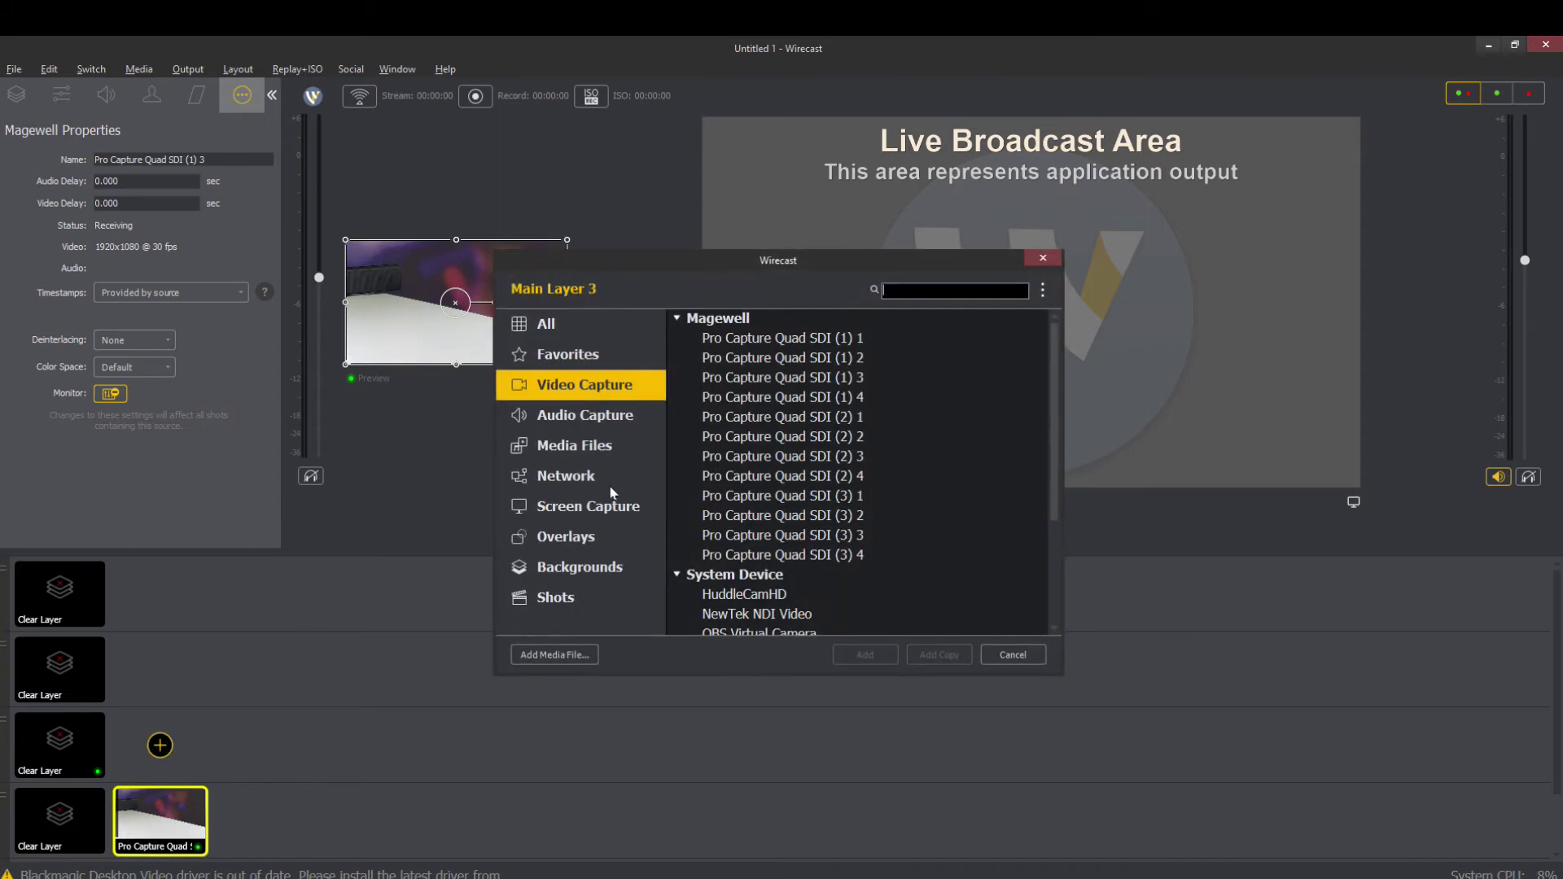
scroll(717, 456, "down", 3)
left_click(607, 445)
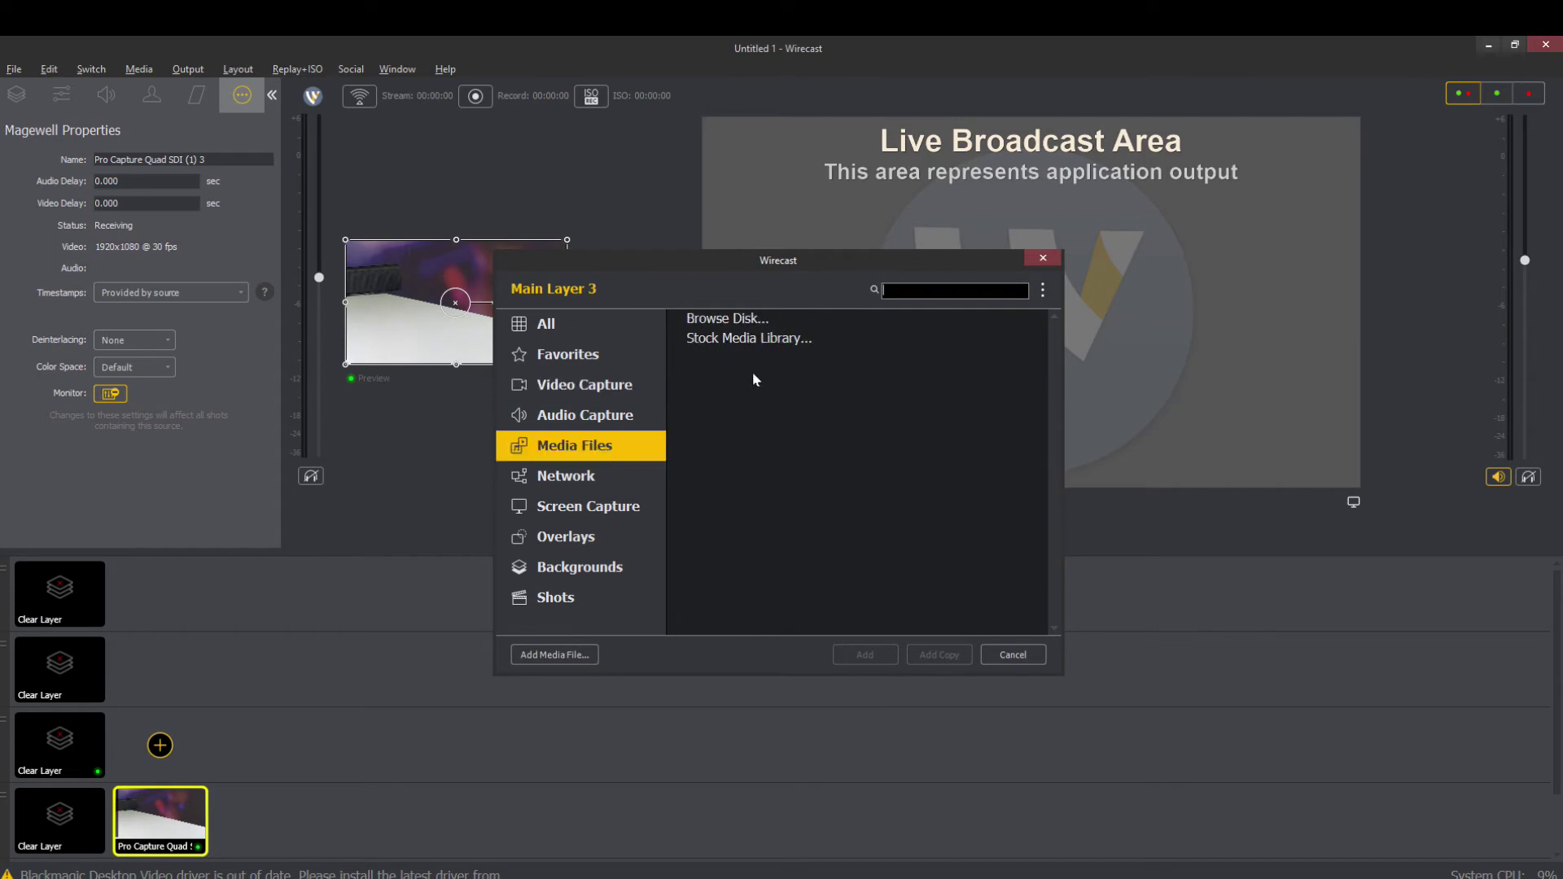
double_click(775, 336)
scroll(775, 335, "down", 5)
- Agree to the library terms, proceed, then select and download Looping Embers 1080p
left_click(391, 675)
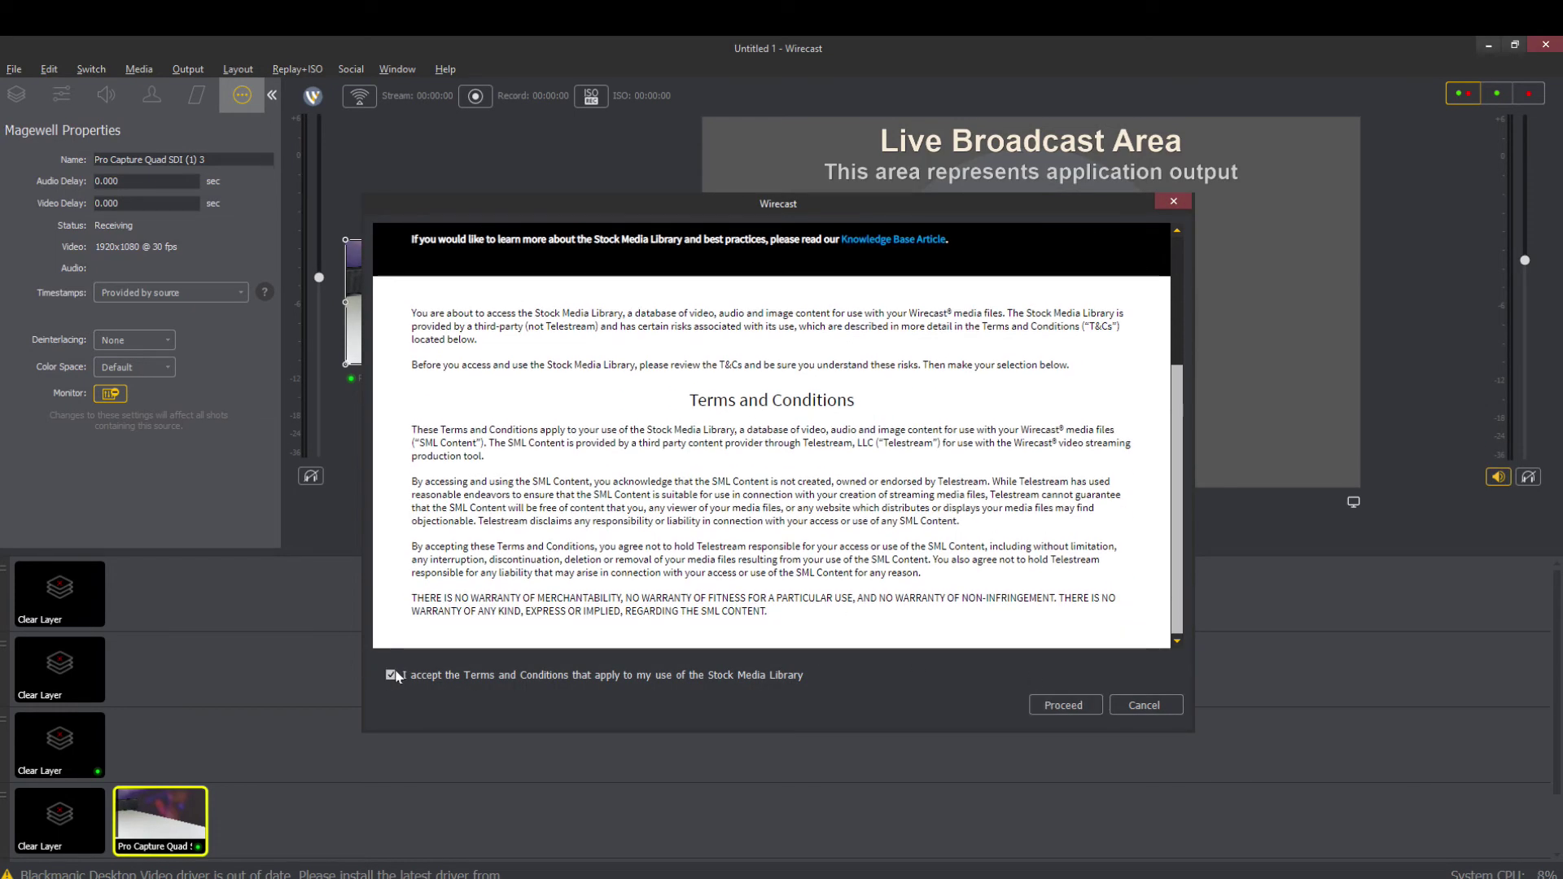
left_click(1058, 705)
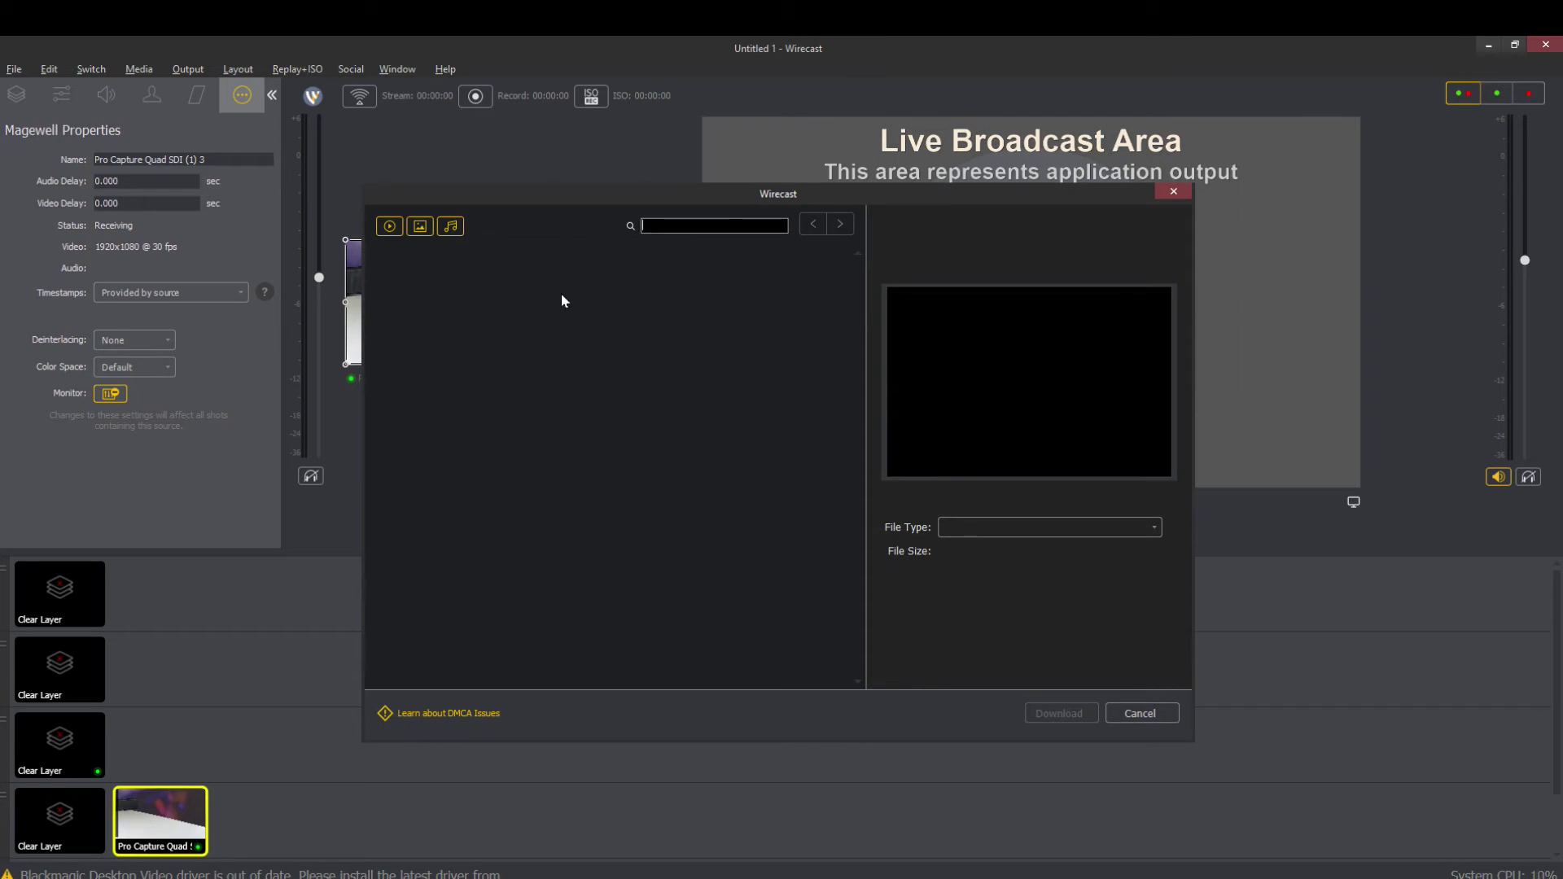
left_click(440, 323)
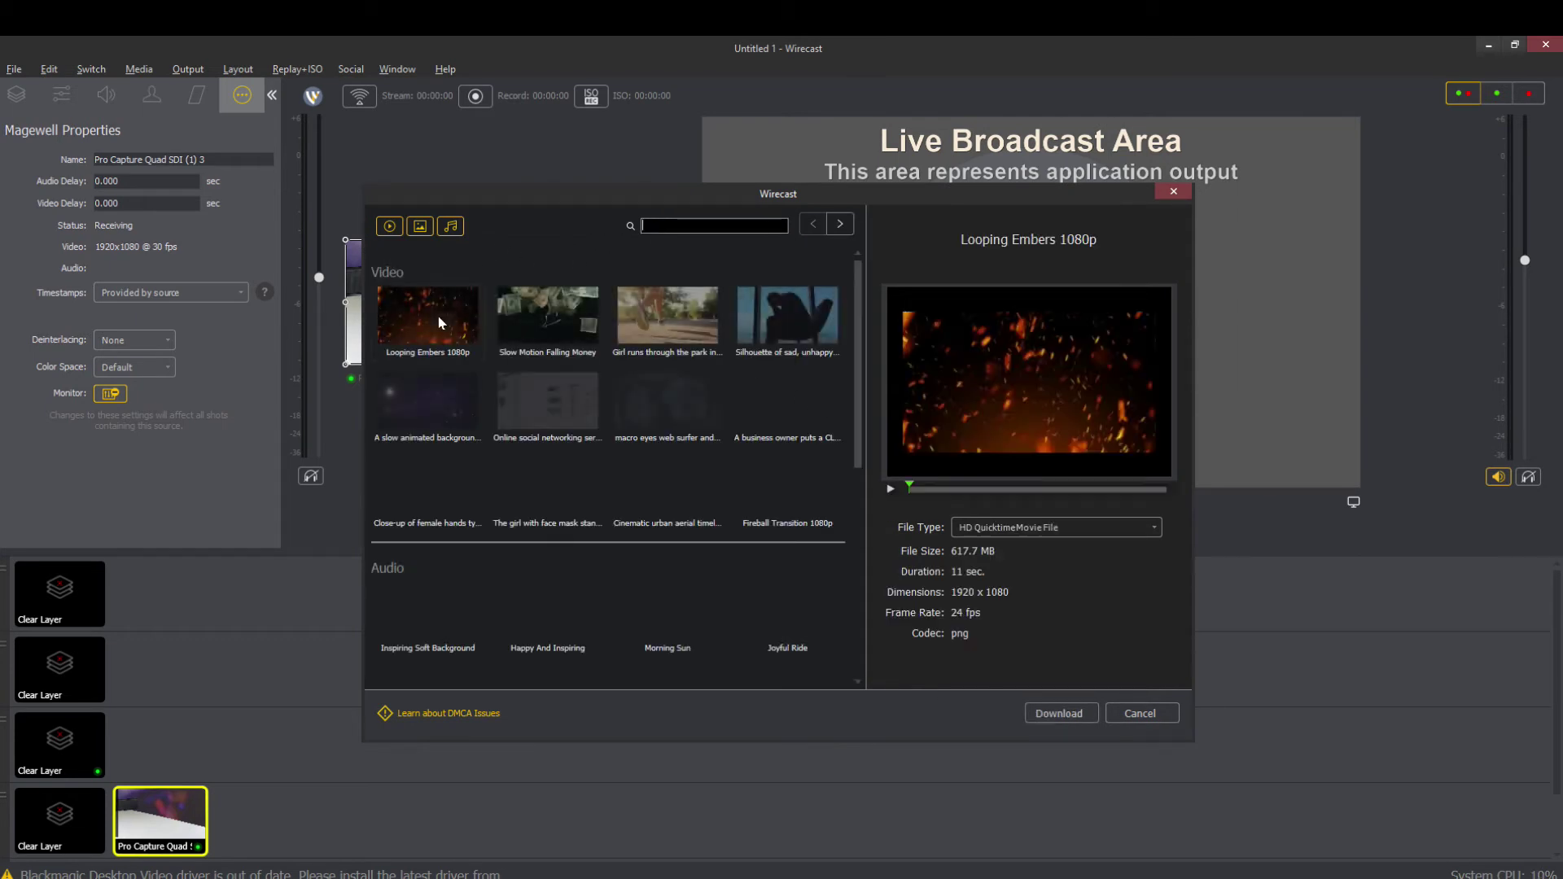
left_click(1059, 713)
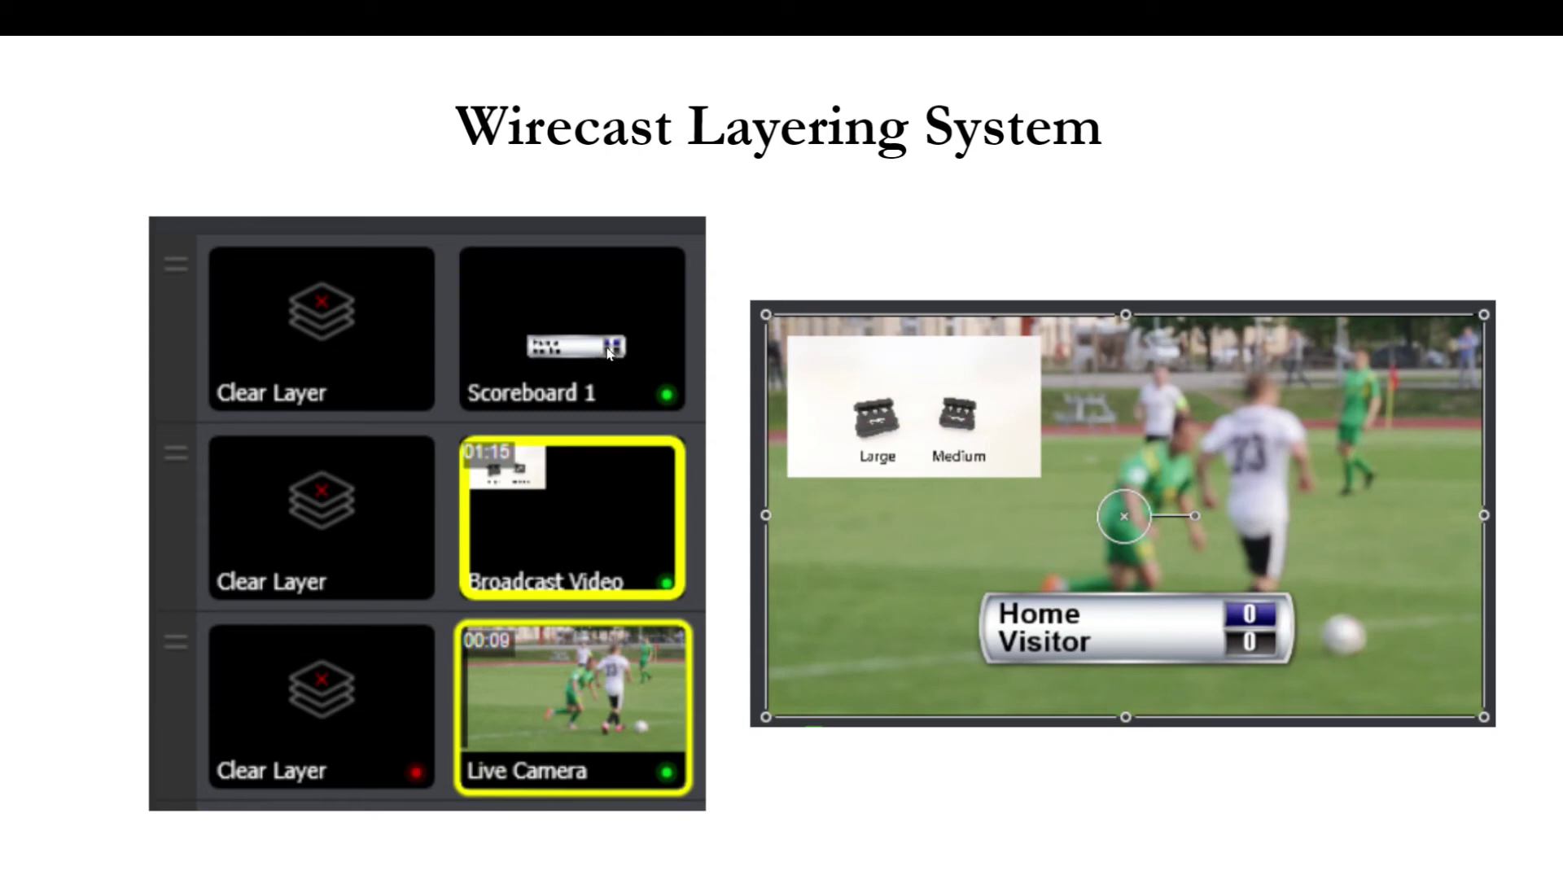
- Step forward to the Control/Status Bar slide and back to Wirecast Layering System
left_click(521, 344)
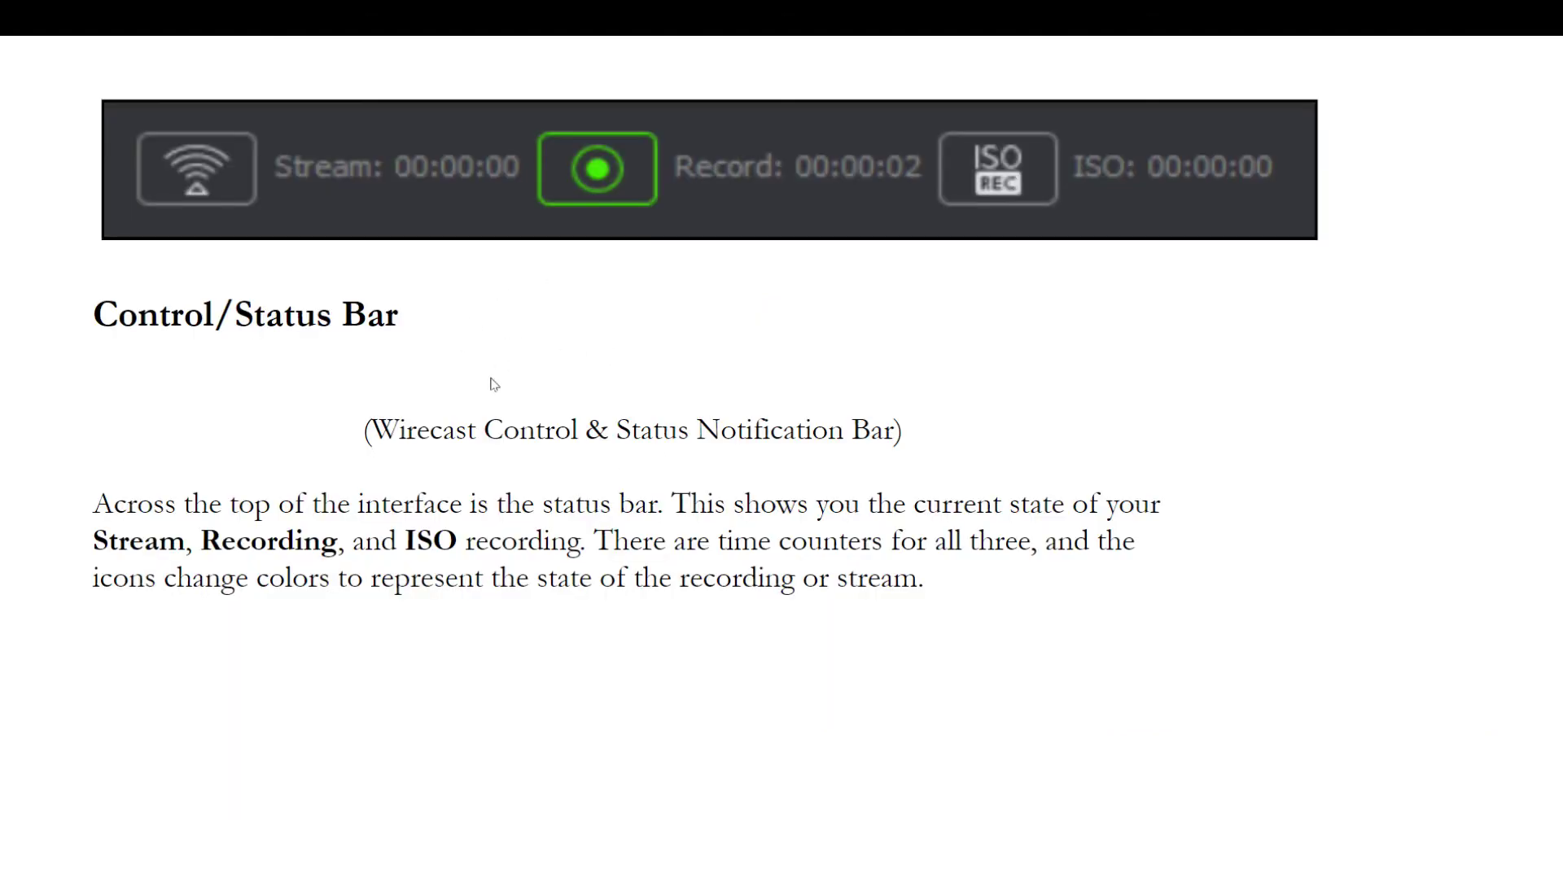
key("Left")
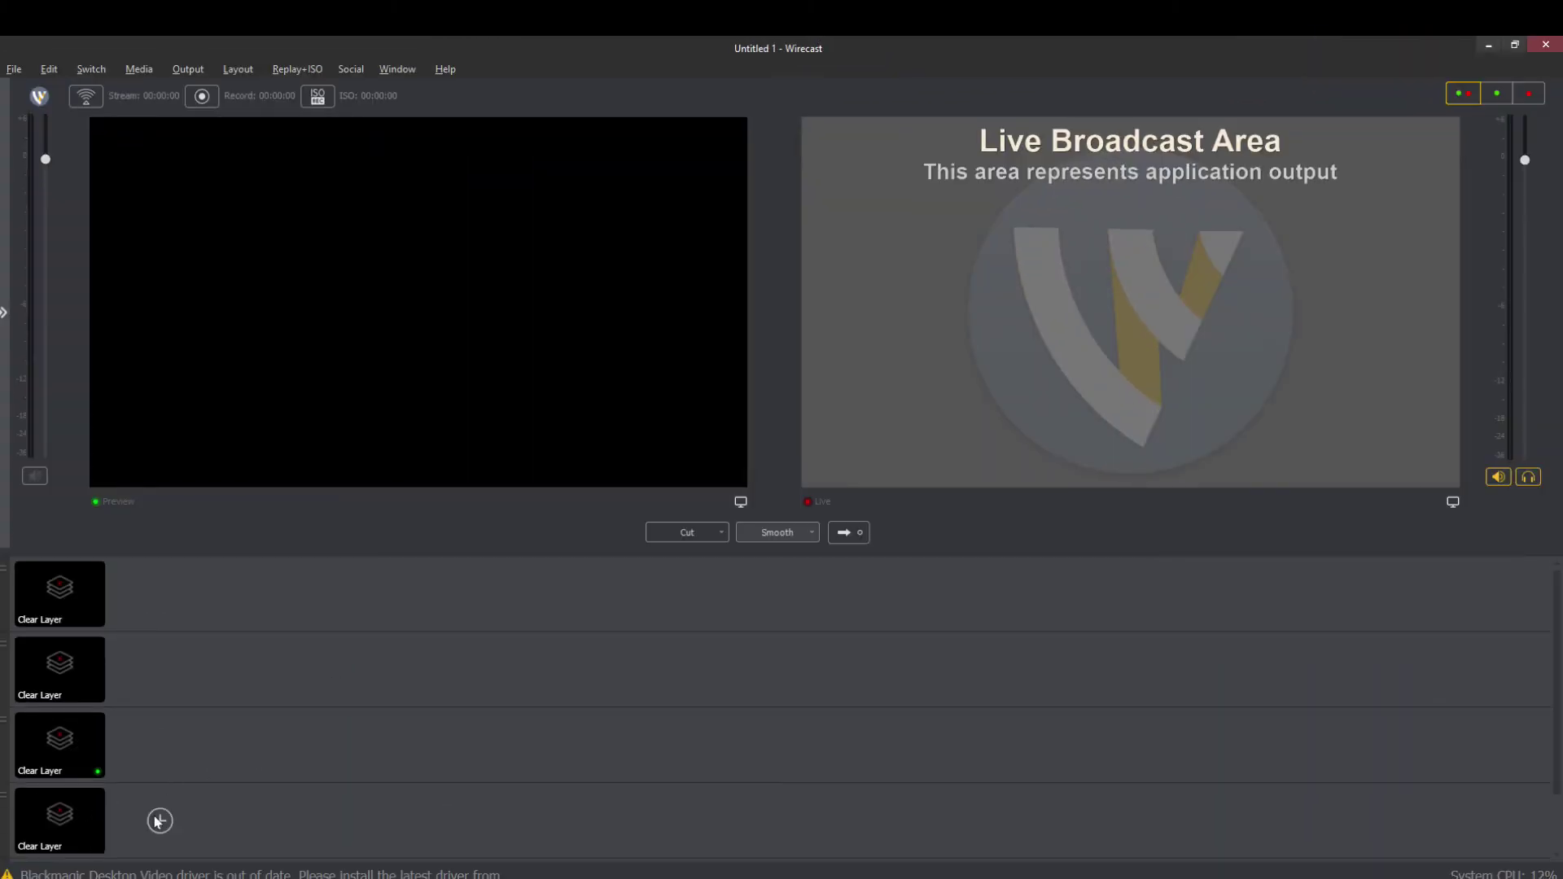
- Add a Pro Capture camera to layer 4 and Pro Capture Quad SDI (1) 2 to layer 3
left_click(159, 820)
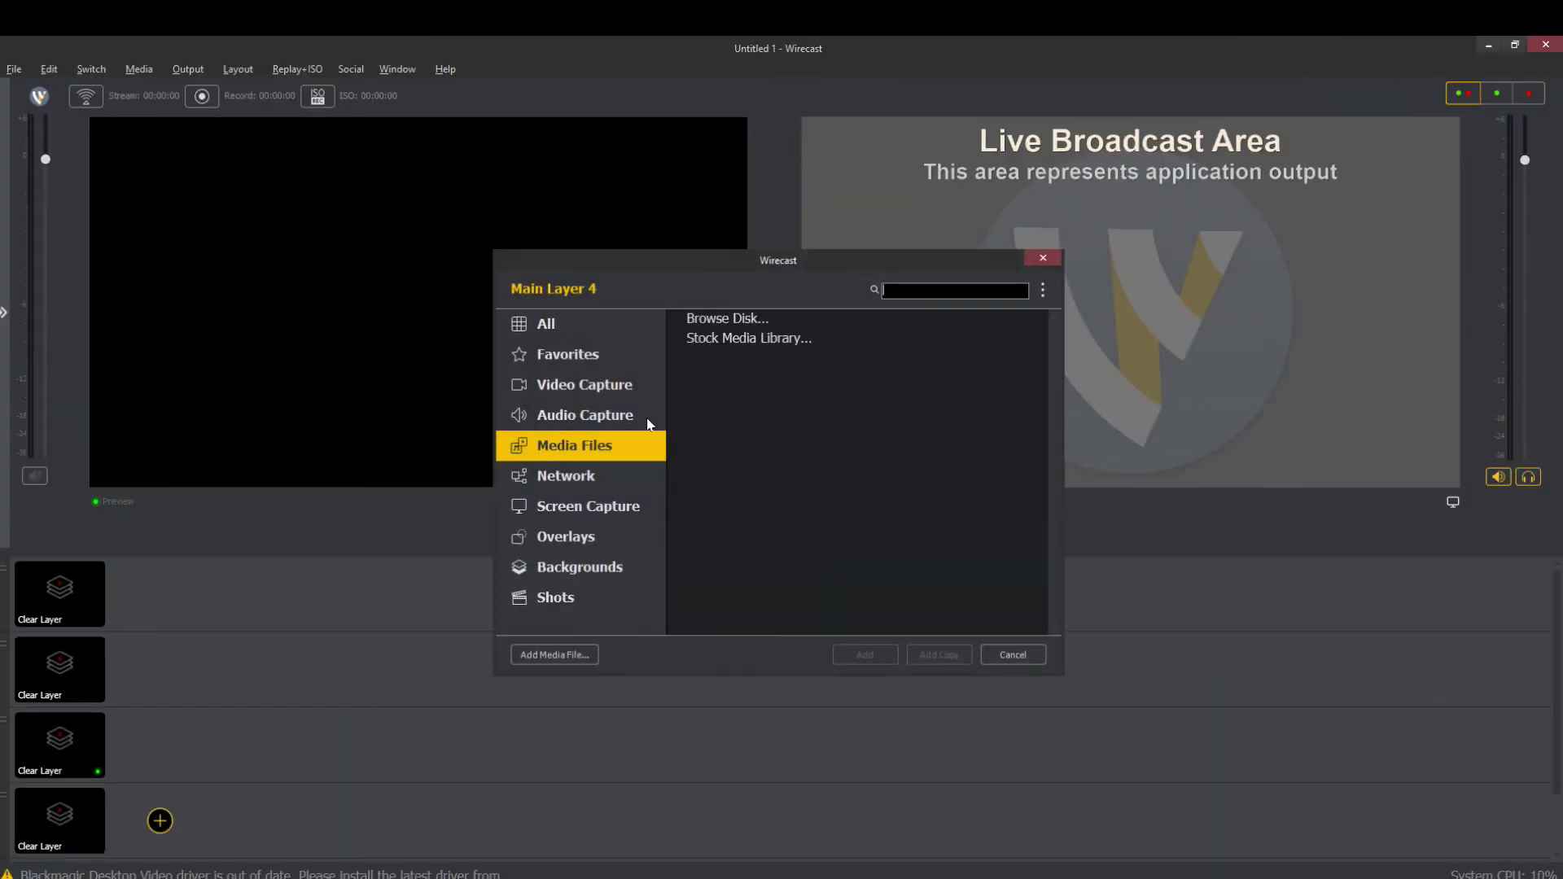
left_click(615, 395)
double_click(780, 332)
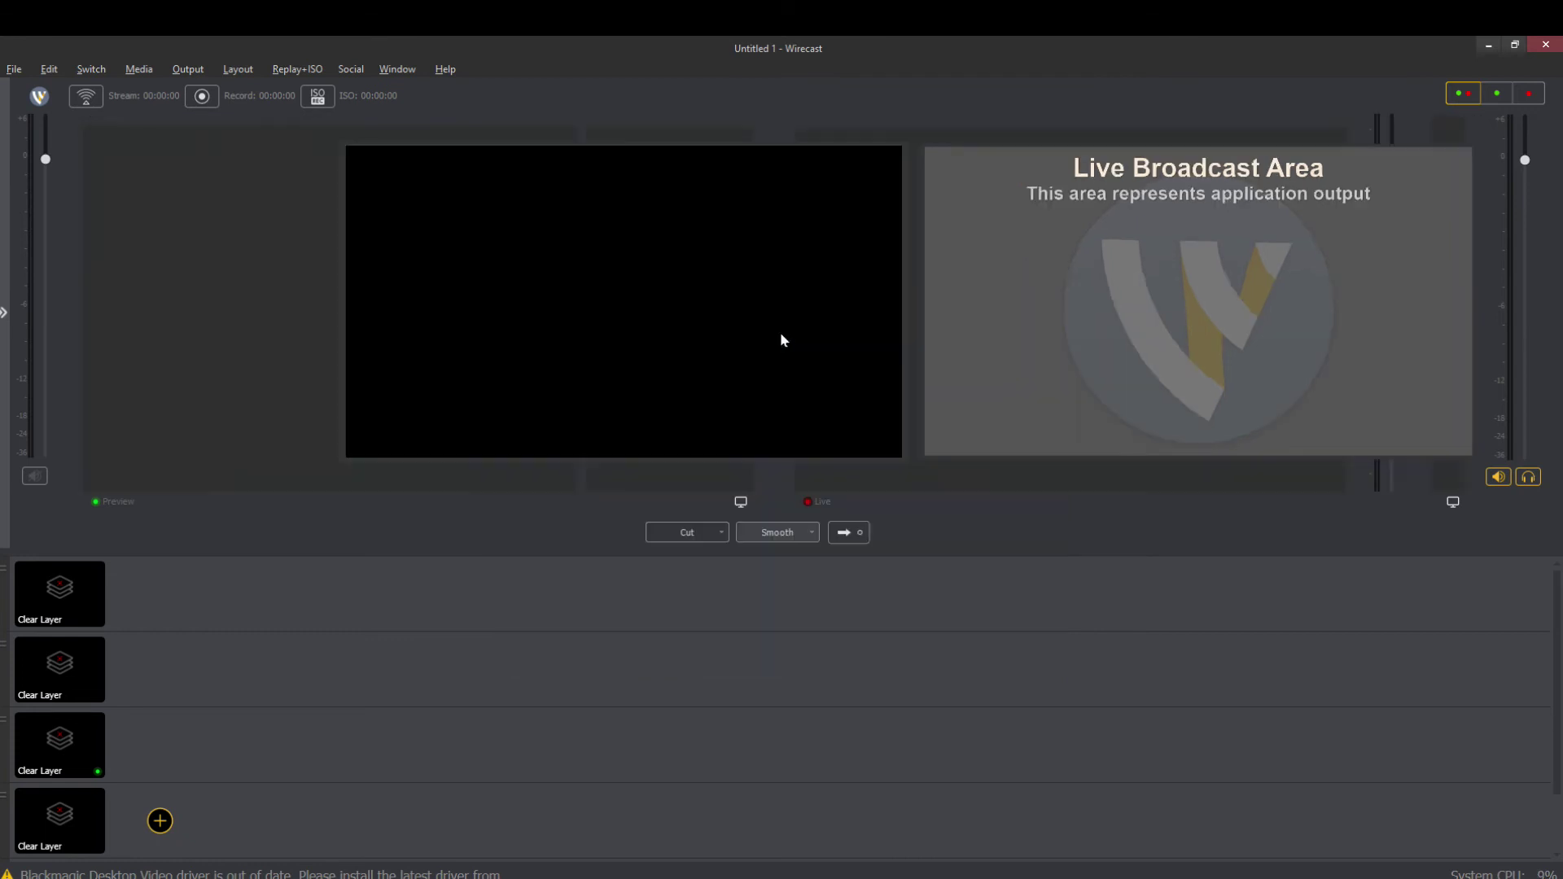
mouse_move(135, 742)
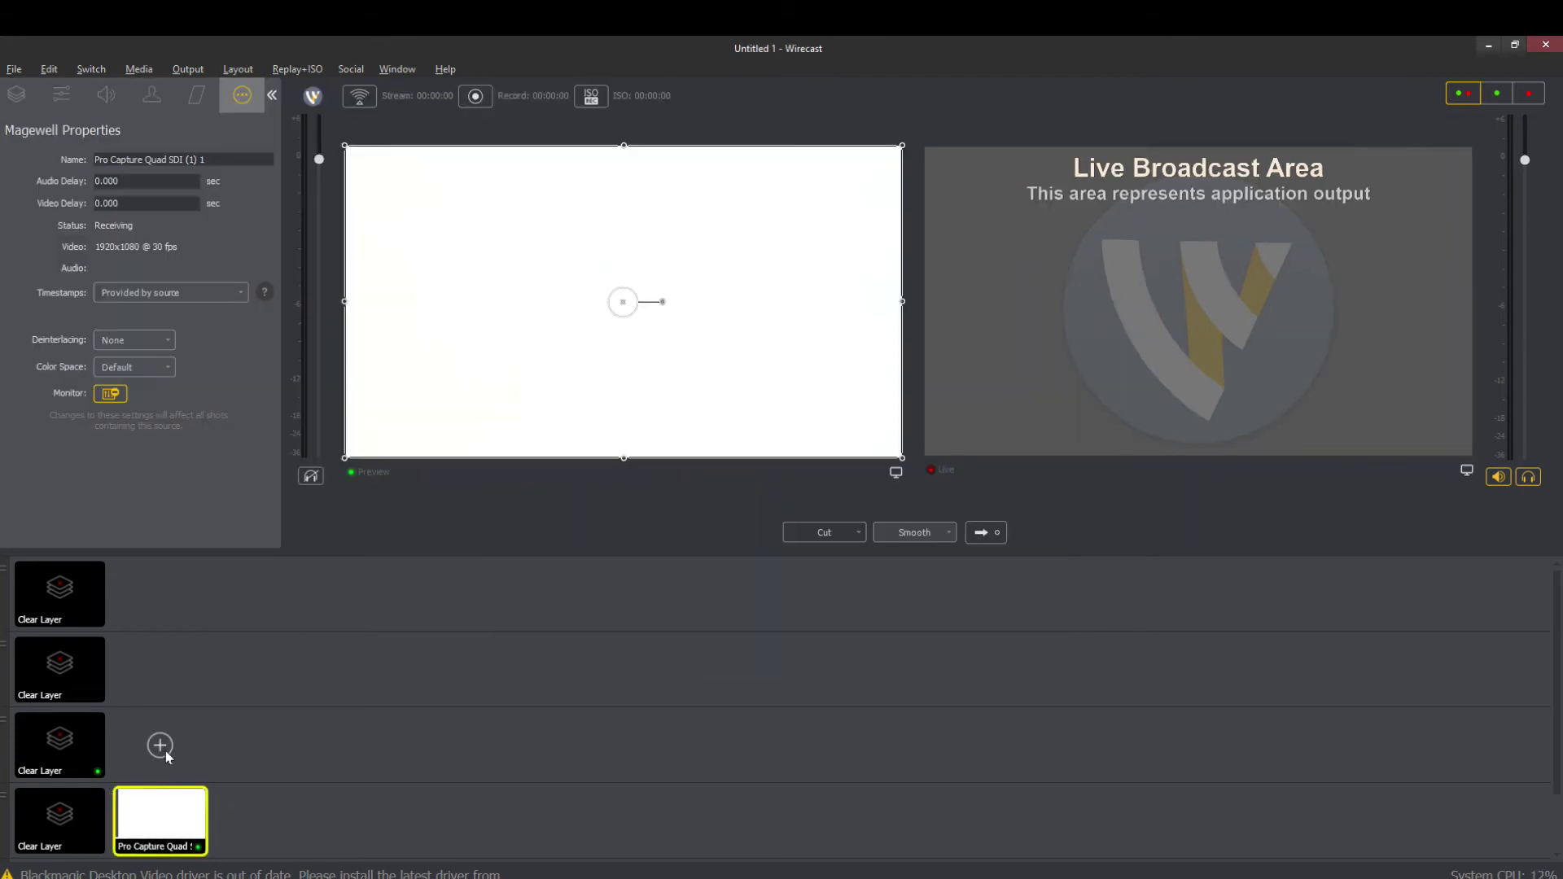
left_click(159, 745)
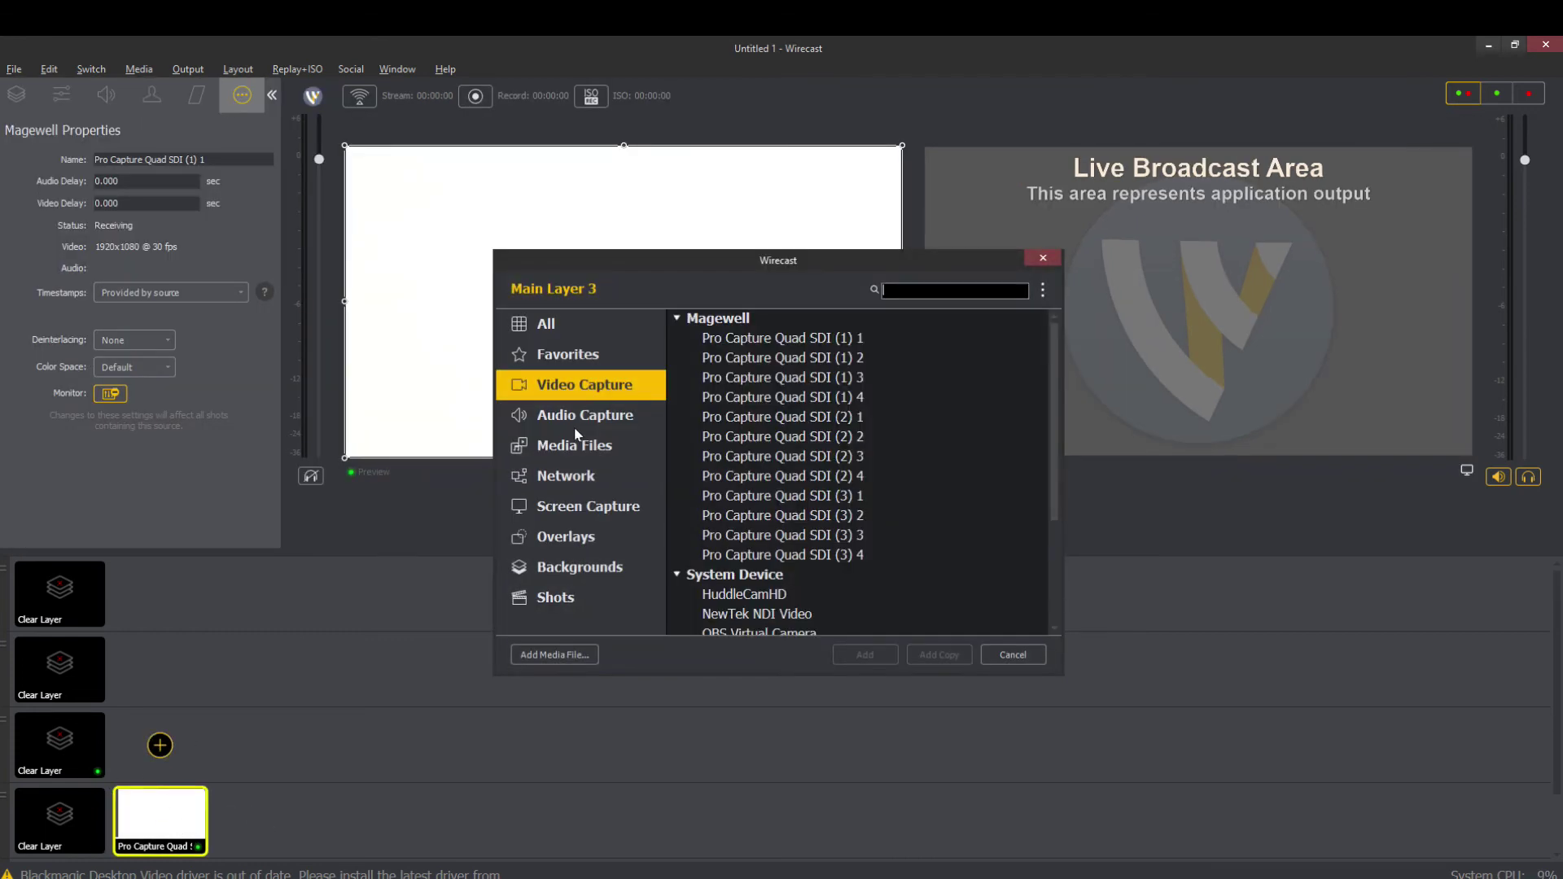
double_click(766, 360)
- Replace layer 4's white shot with Pro Capture Quad SDI (2) 4
mouse_move(151, 684)
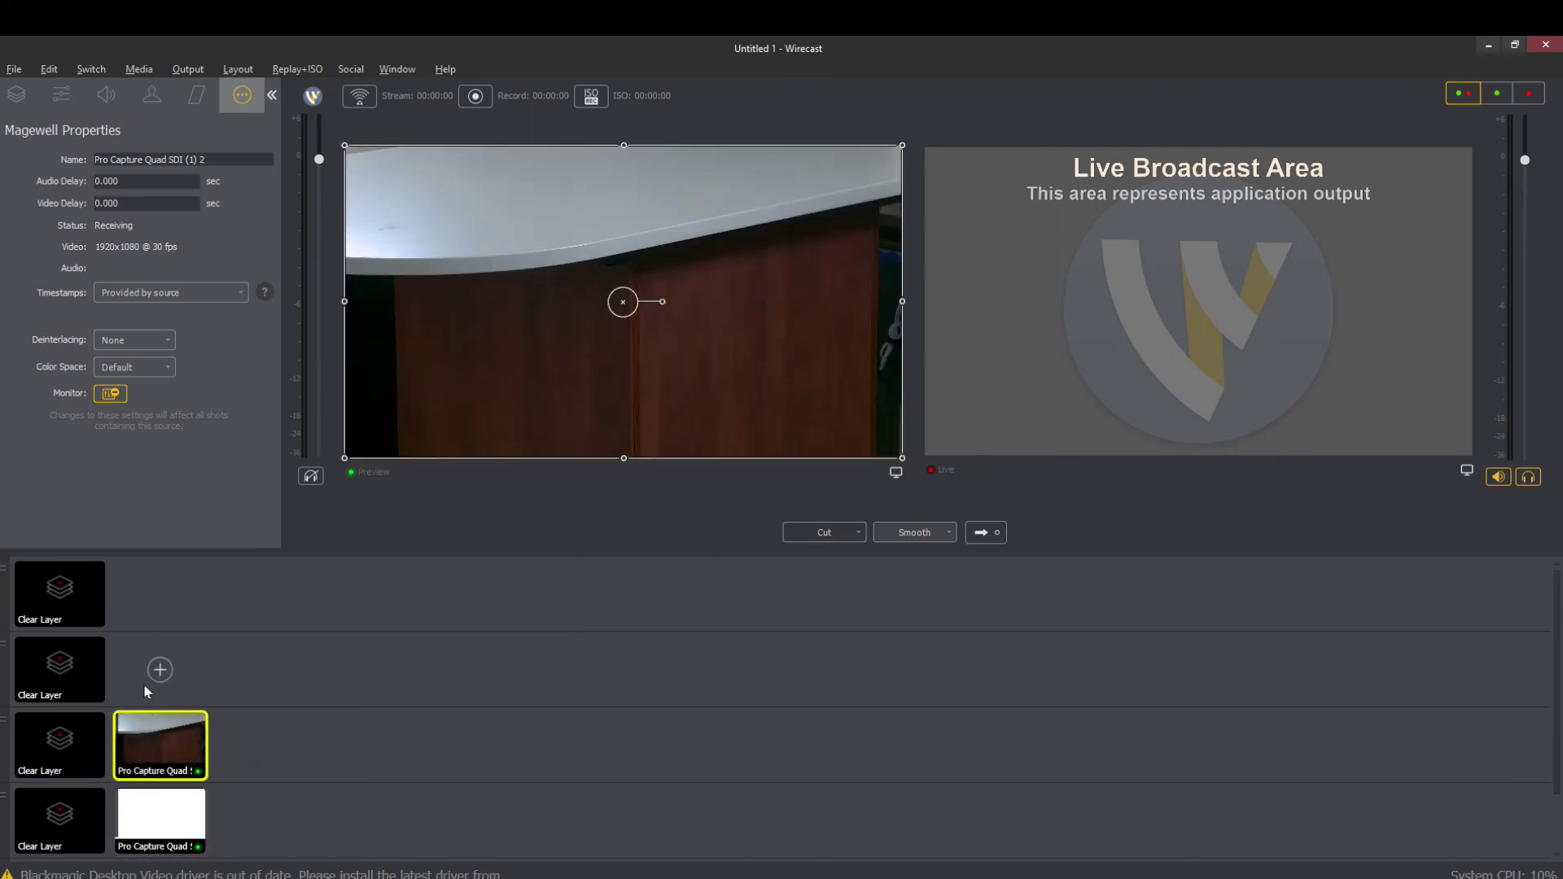
left_click(163, 673)
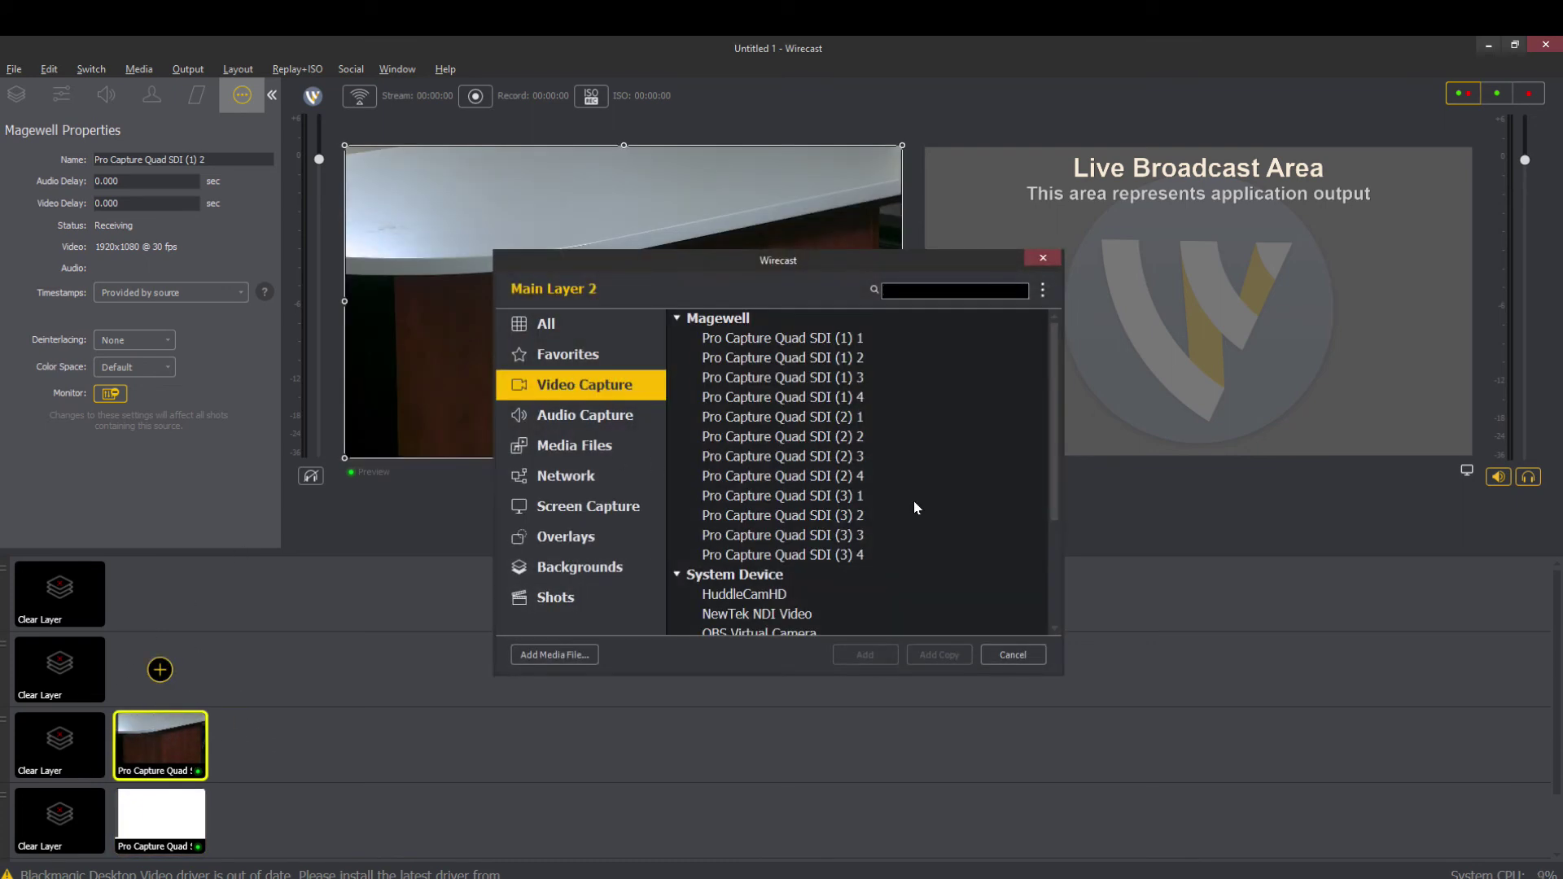
left_click(1013, 654)
left_click(183, 816)
right_click(182, 808)
left_click(228, 796)
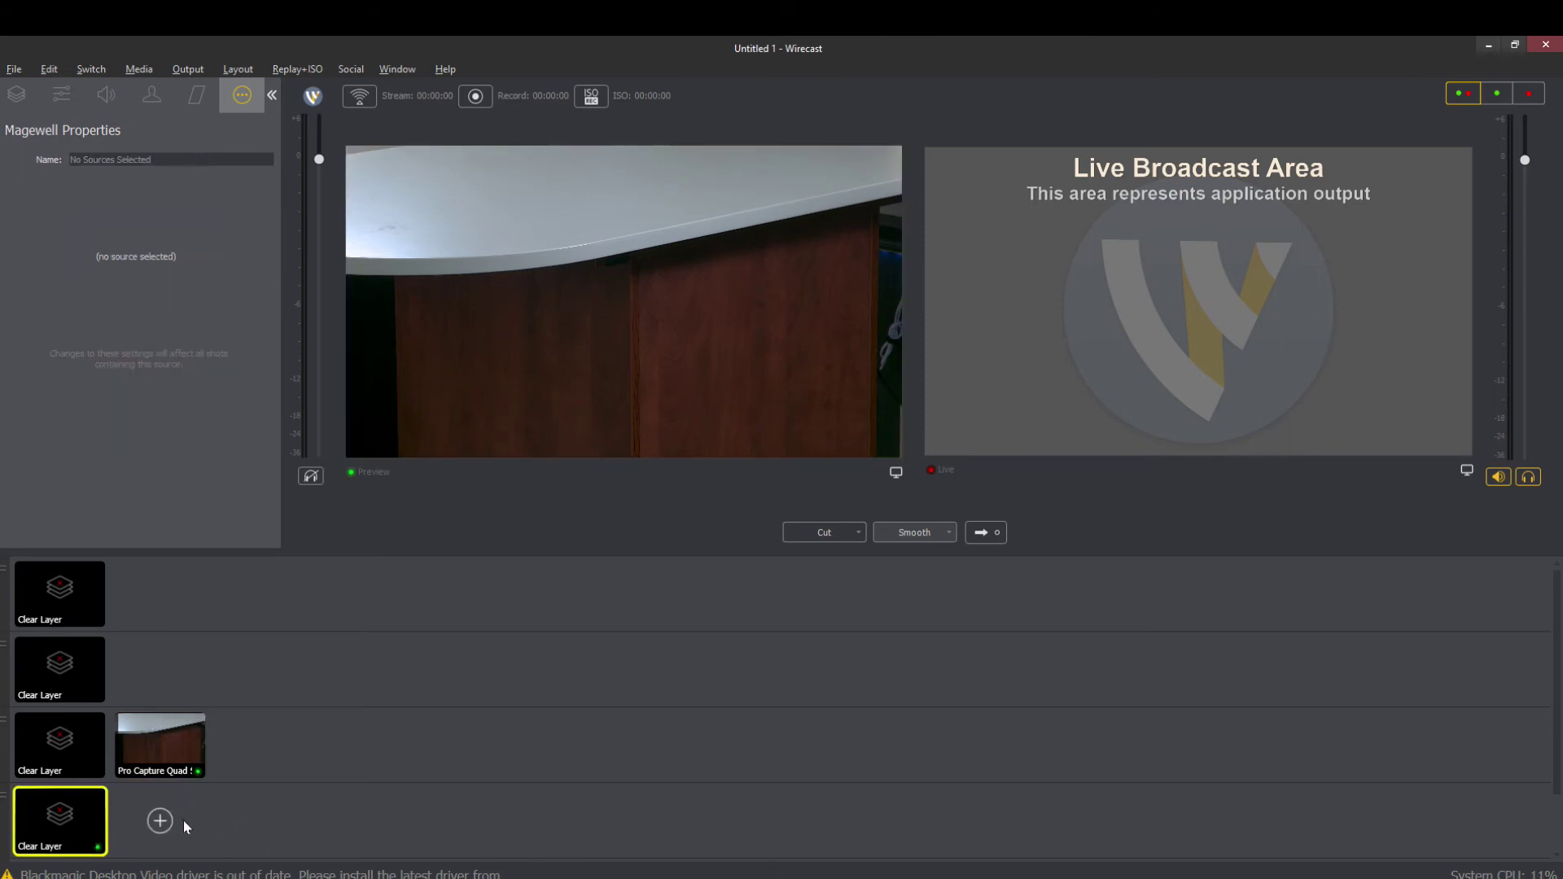
left_click(160, 820)
double_click(756, 477)
left_click(181, 745)
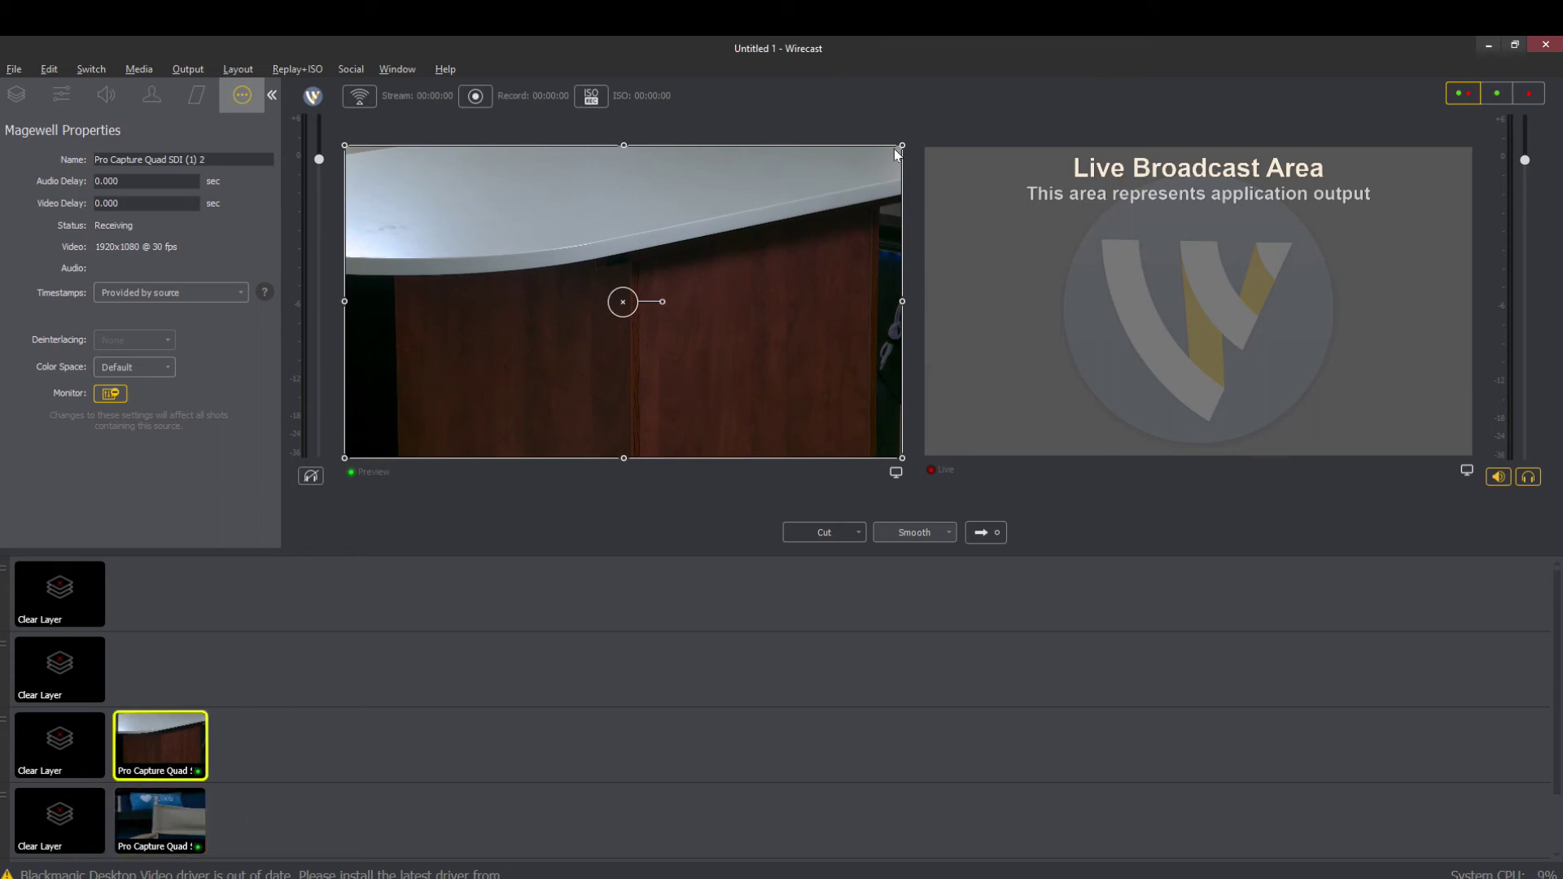
- Shrink the layer 3 desk camera into an upper-left inset, then toggle it off and on
left_click_drag(902, 147, 649, 253)
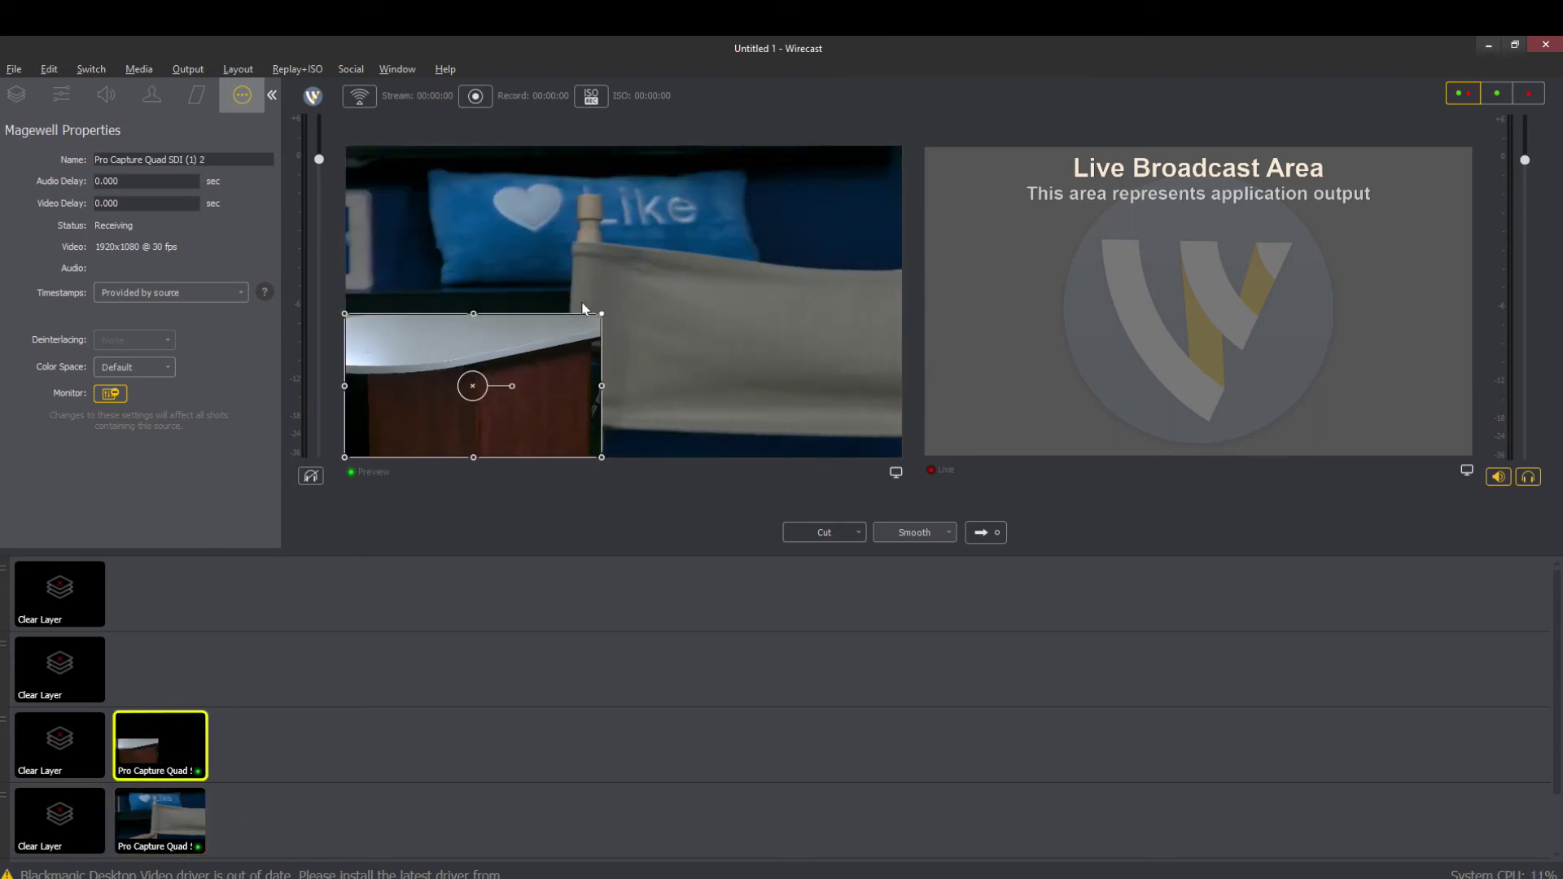
left_click_drag(559, 359, 576, 224)
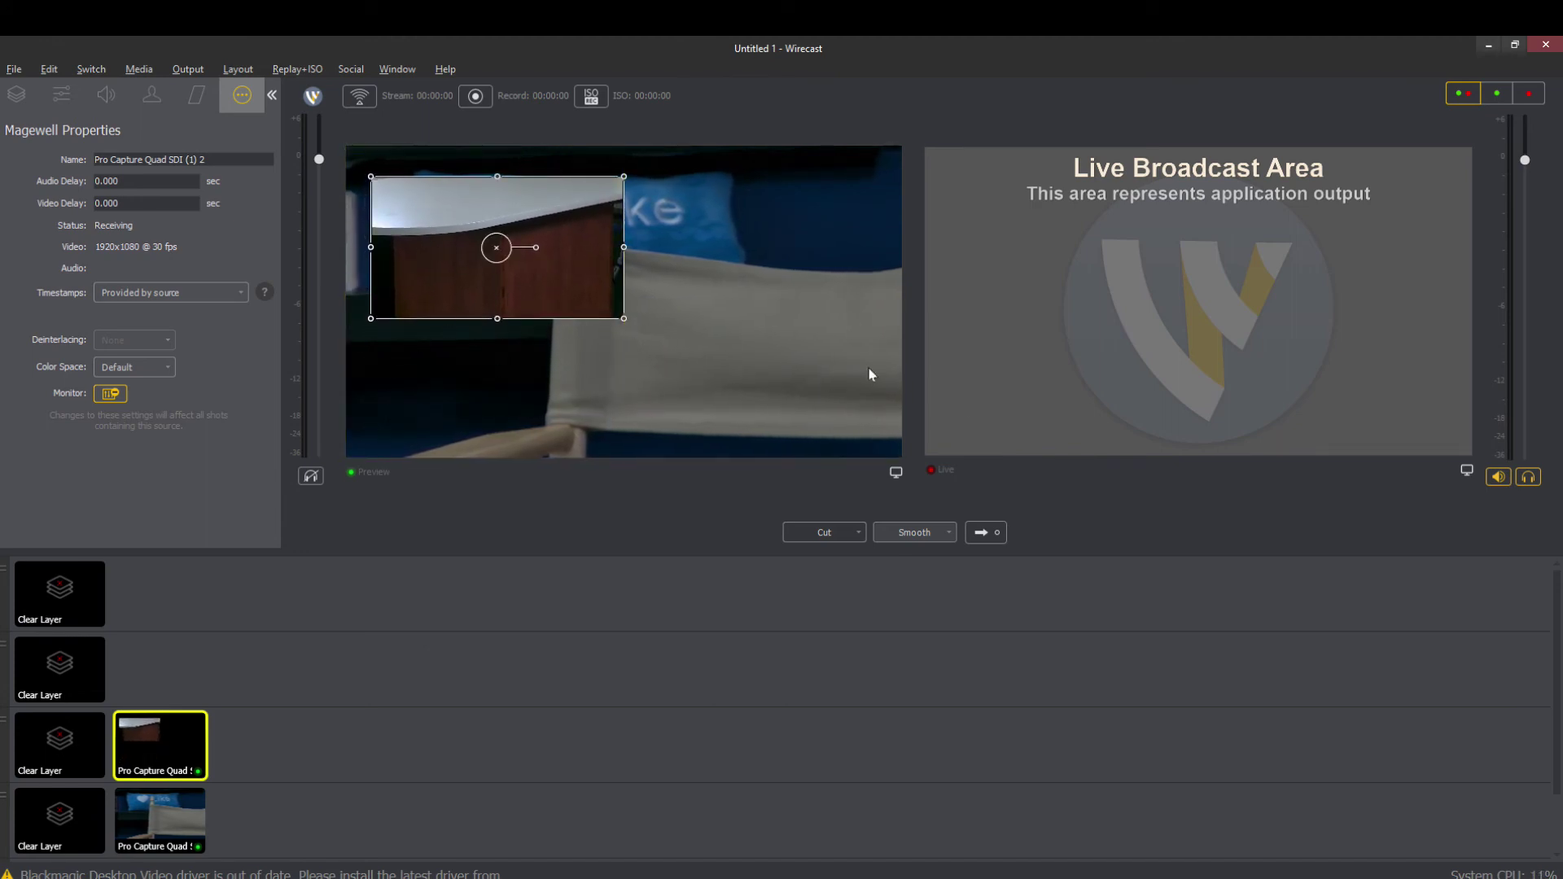
left_click(171, 814)
left_click(39, 749)
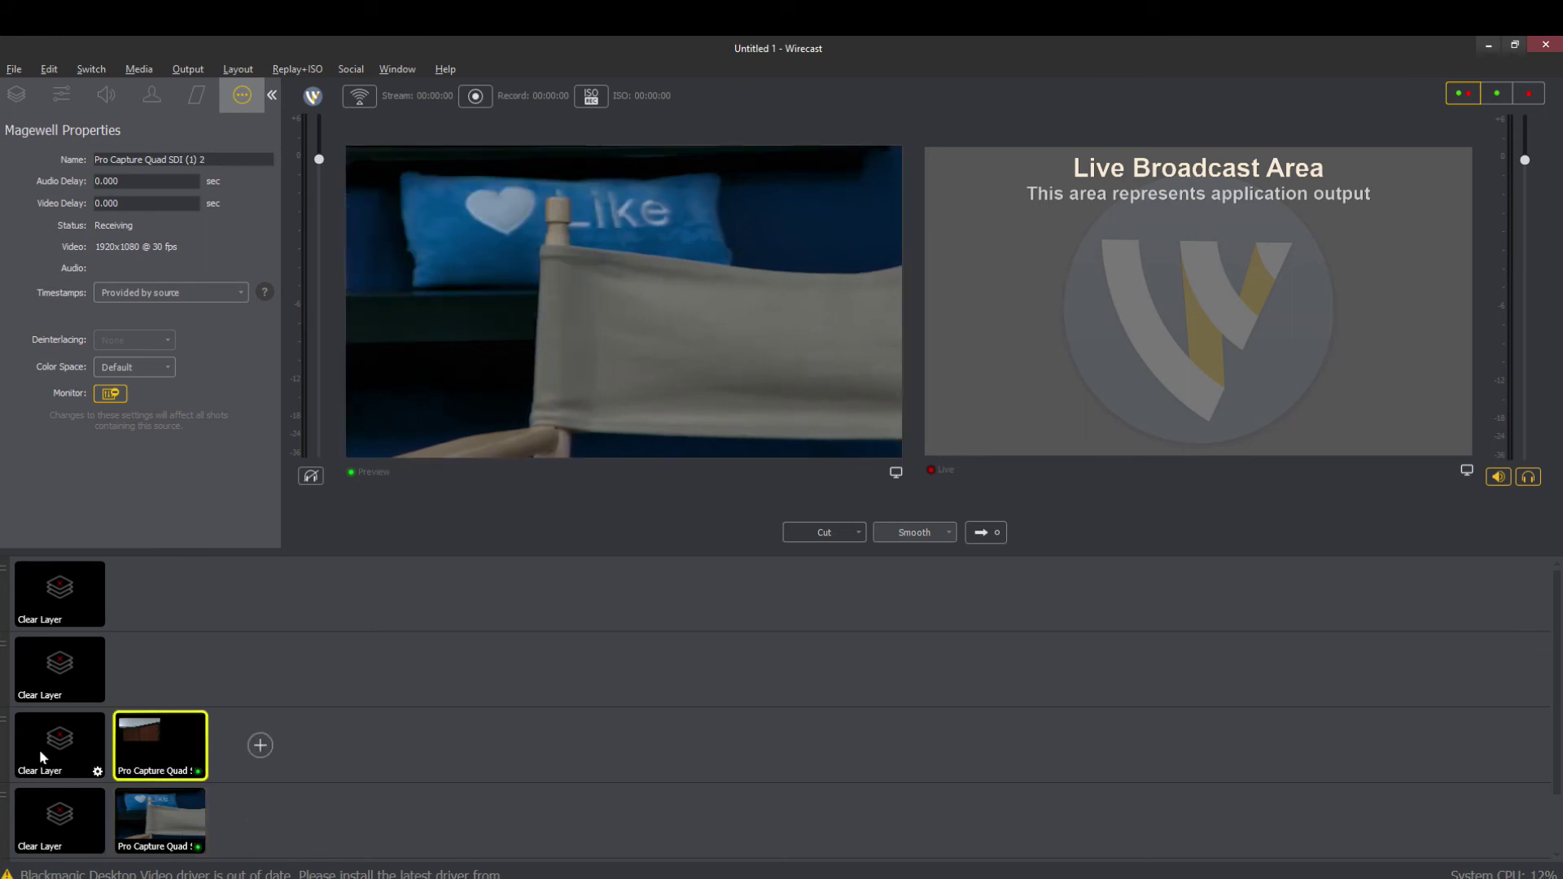
left_click(161, 764)
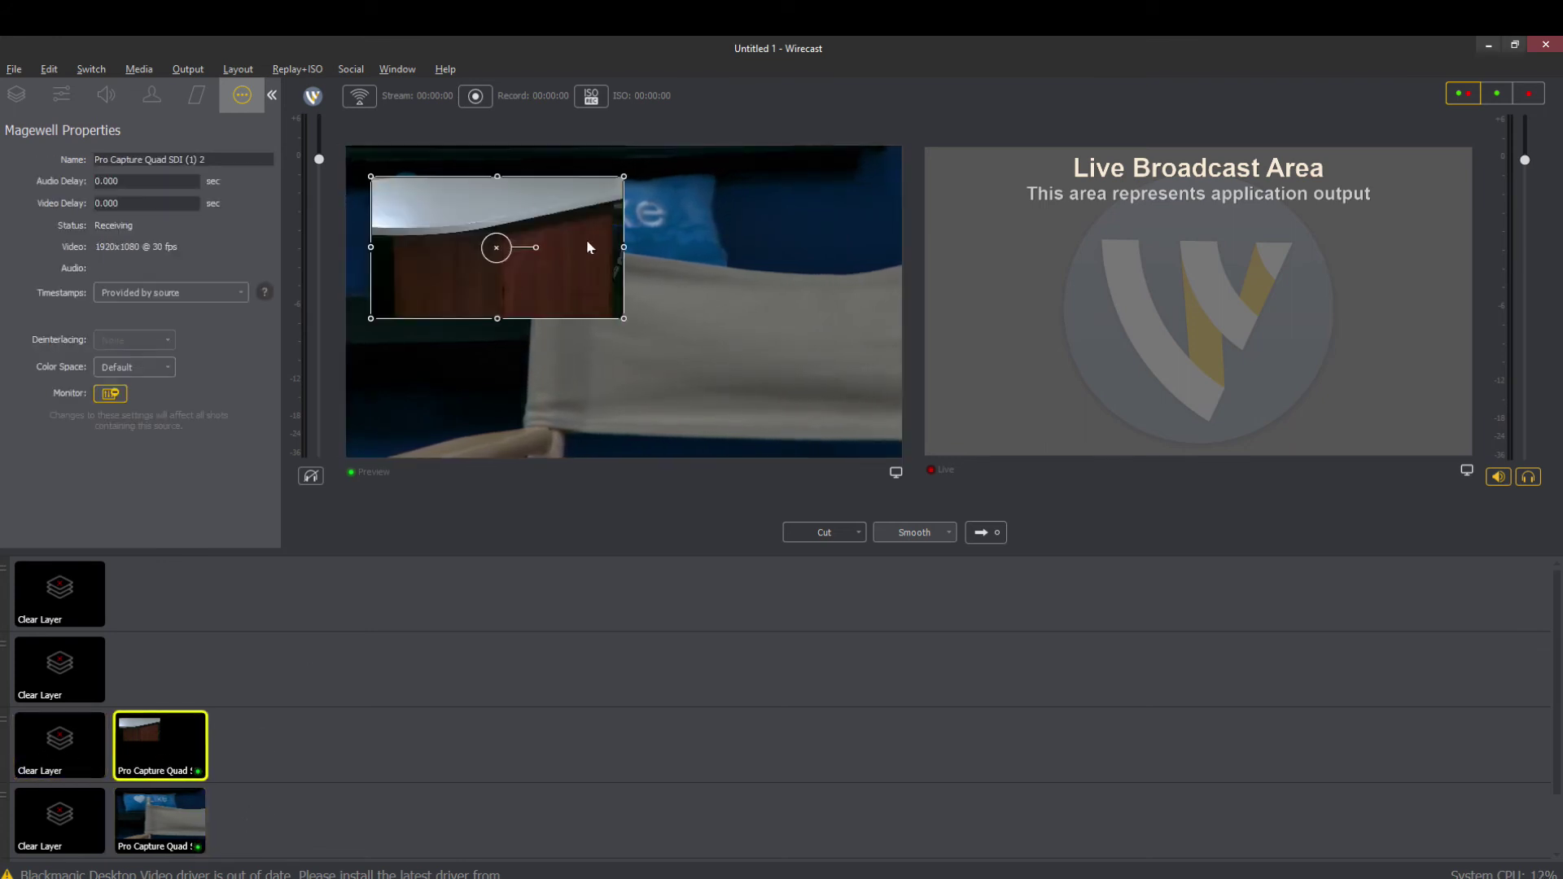
left_click(45, 759)
left_click(155, 740)
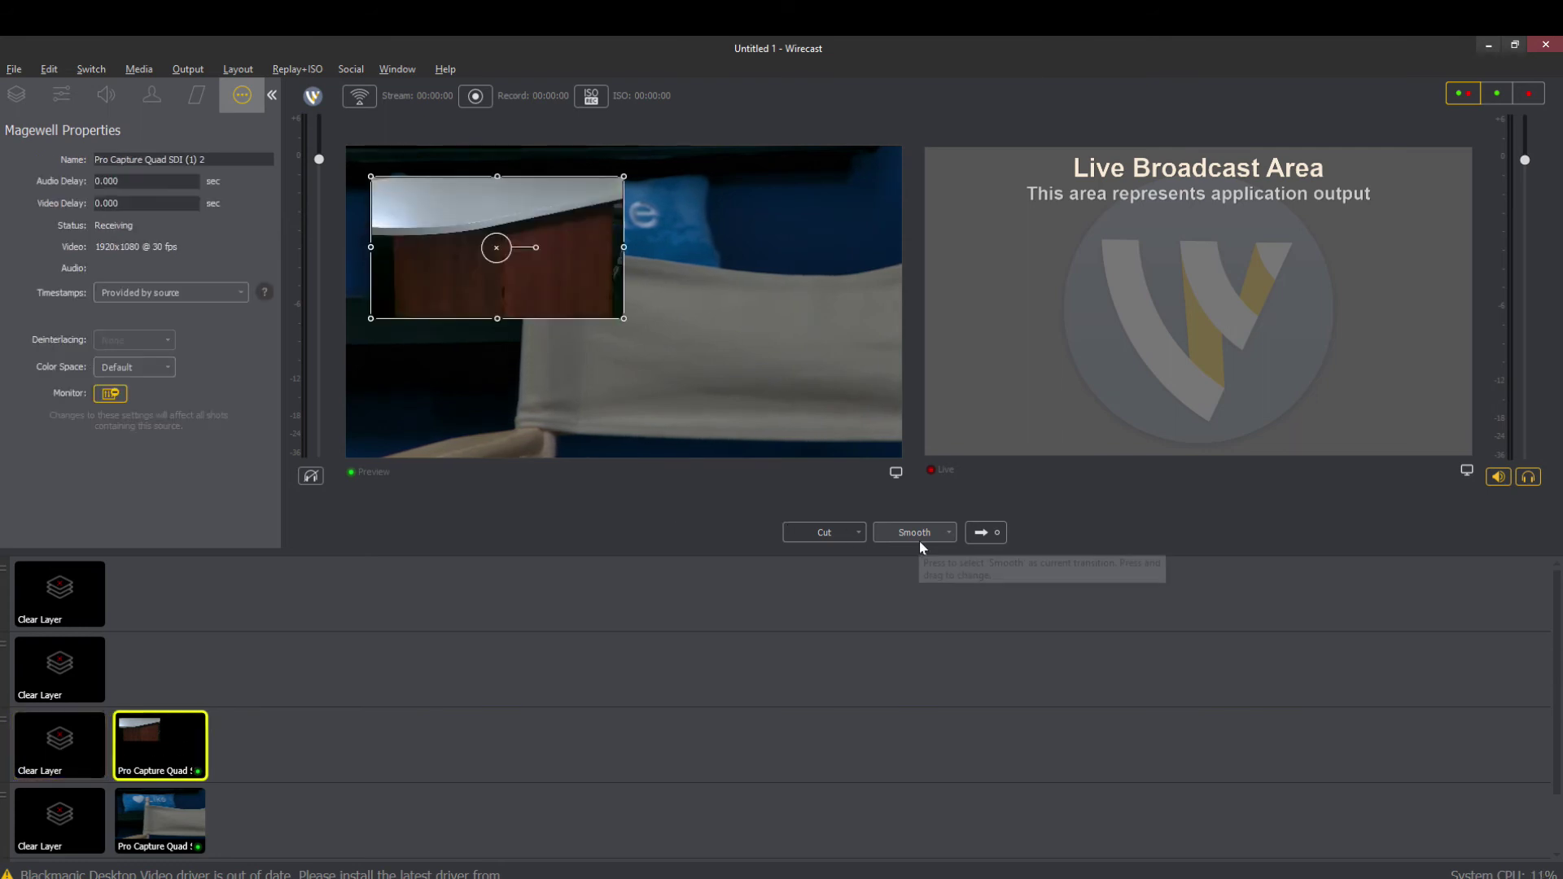
- Take the picture-in-picture live, then reposition and shrink the inset, taking each change live
left_click(995, 535)
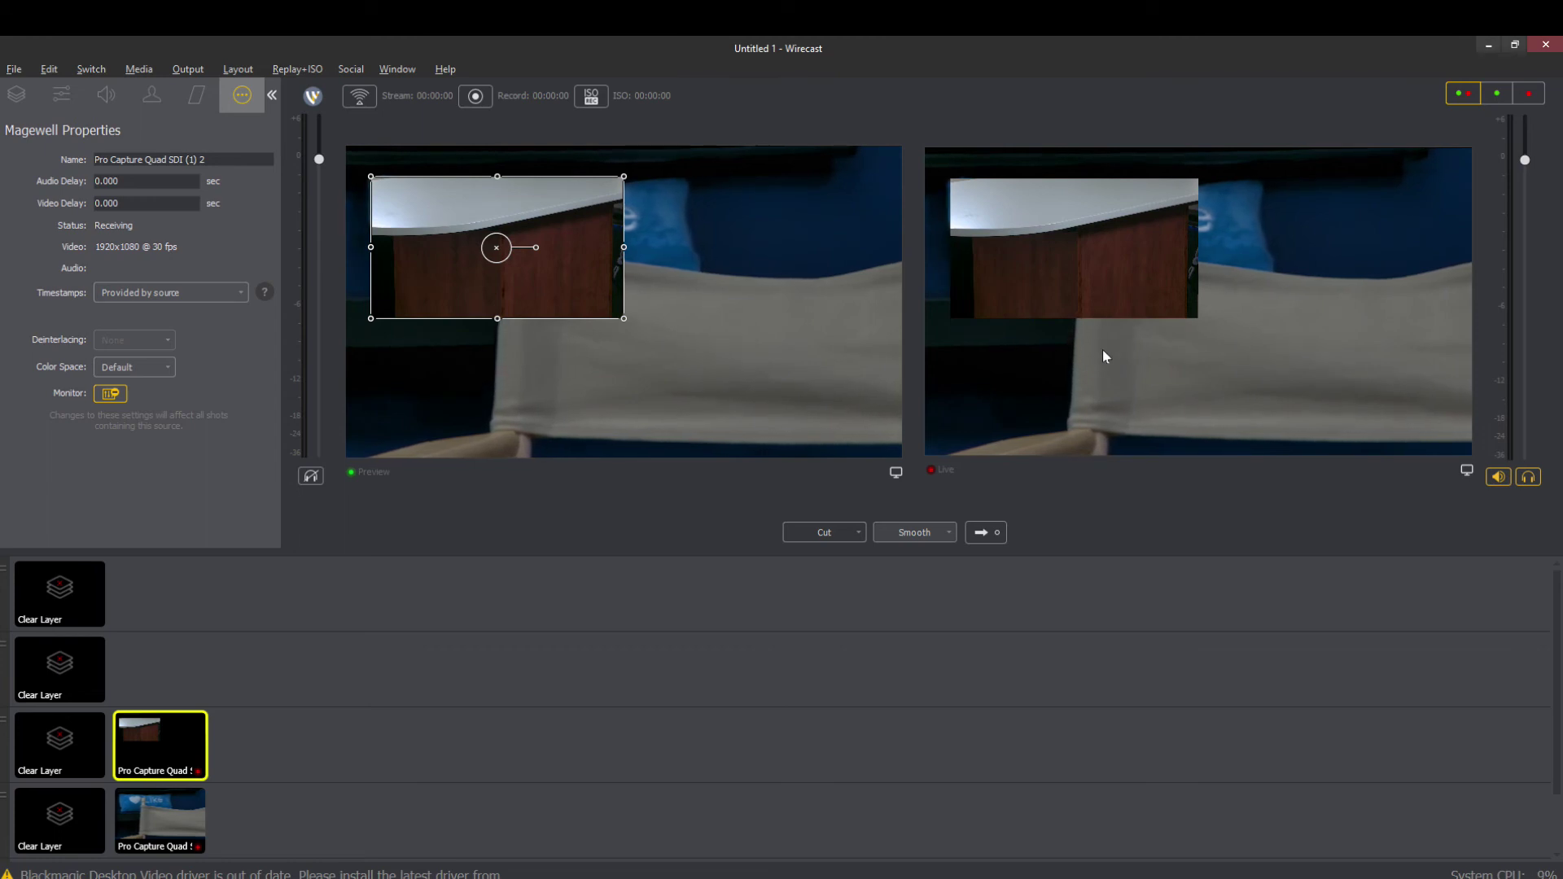
left_click_drag(486, 317, 729, 256)
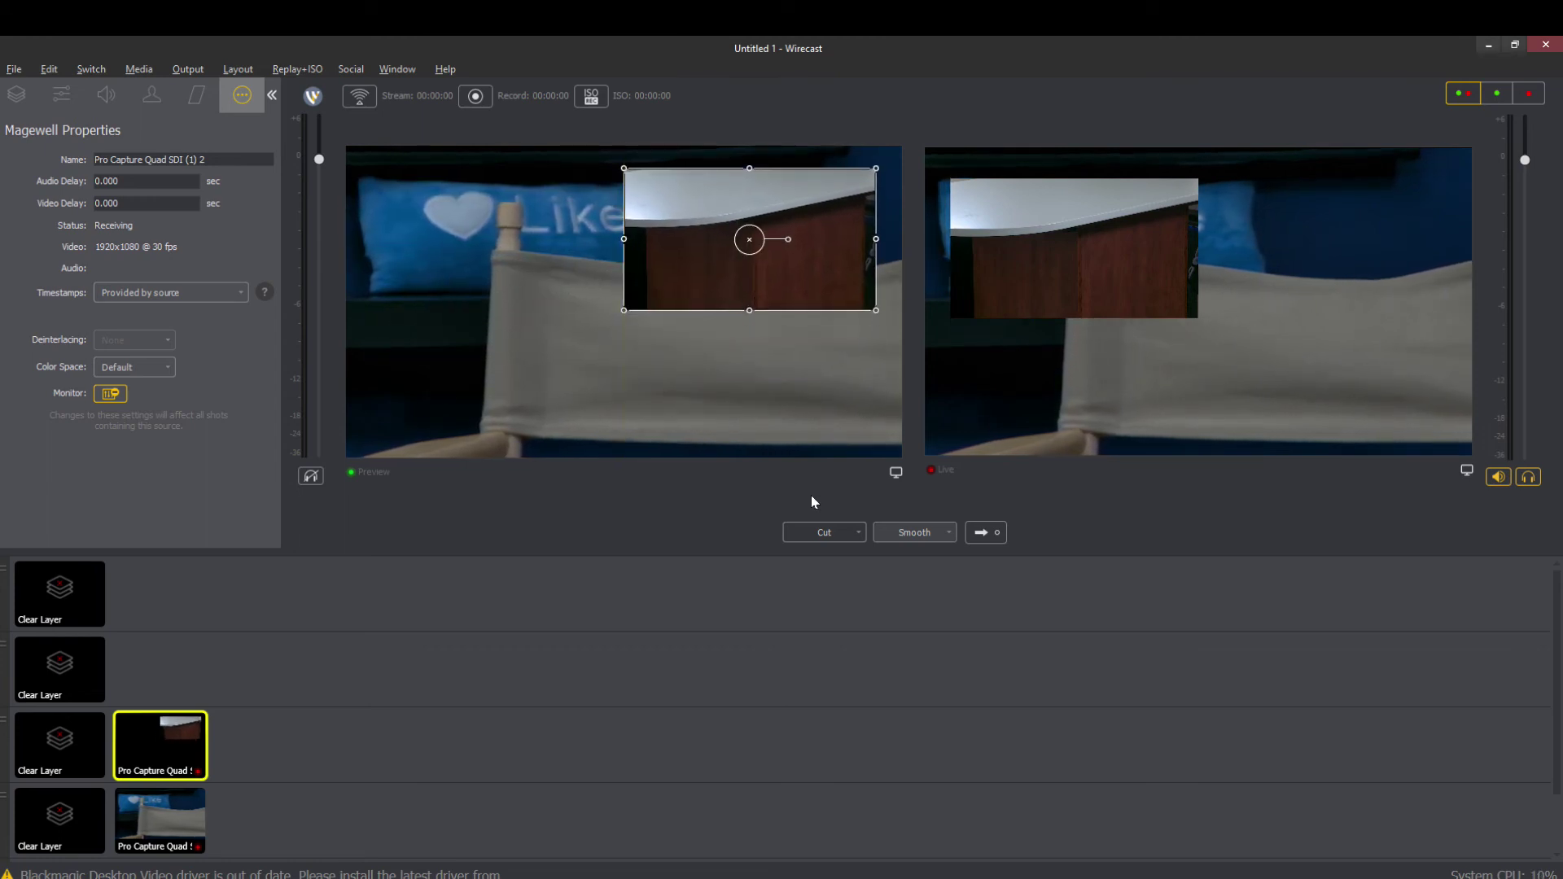
left_click(978, 533)
left_click_drag(847, 241, 604, 360)
left_click_drag(634, 298, 464, 214)
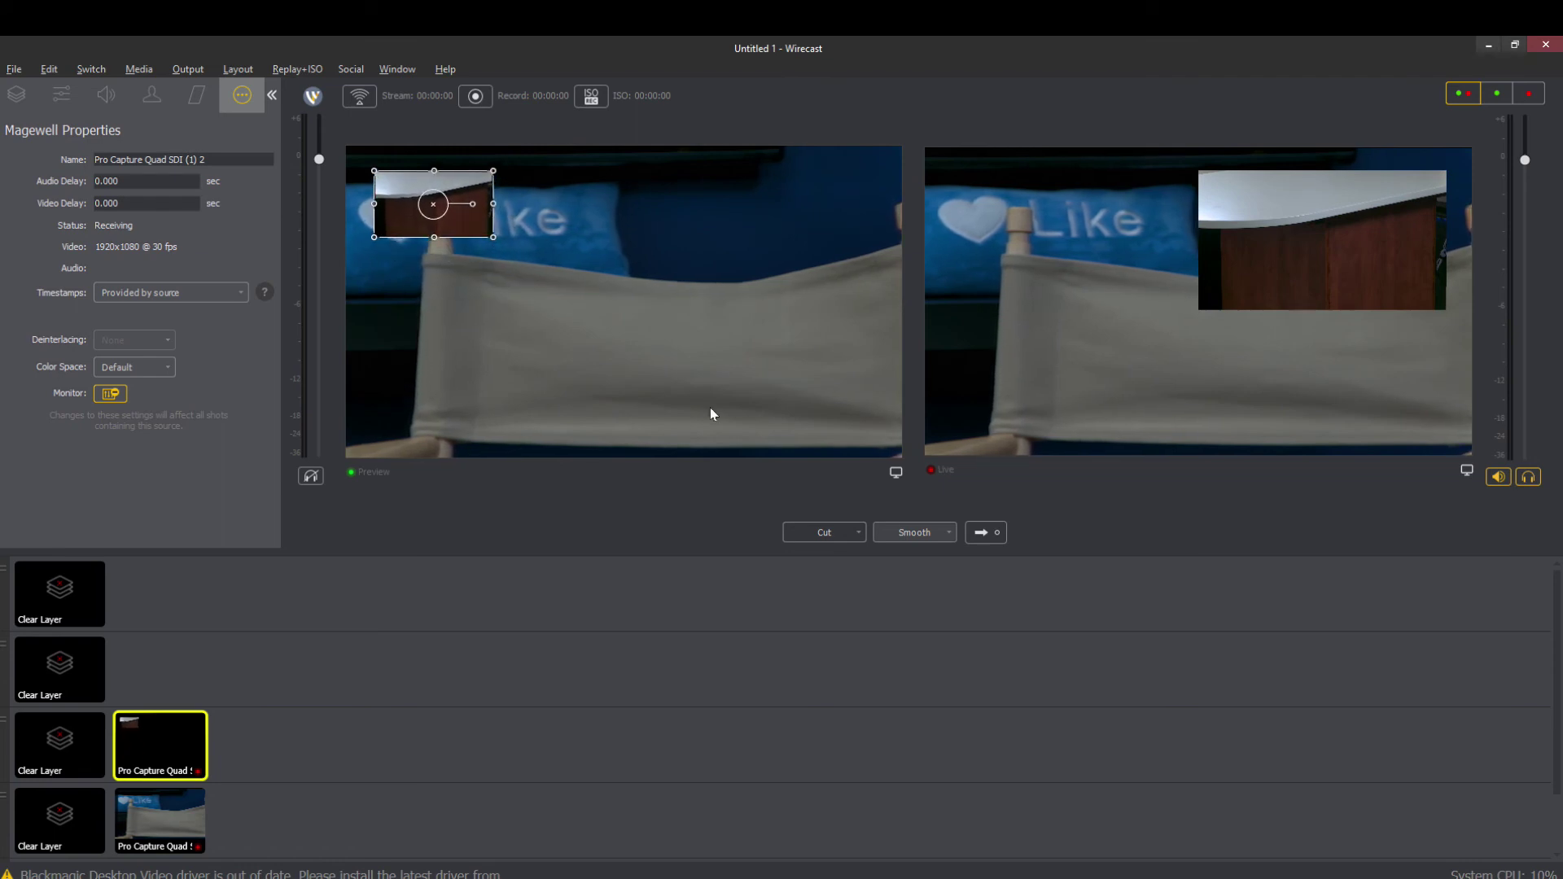
left_click(986, 533)
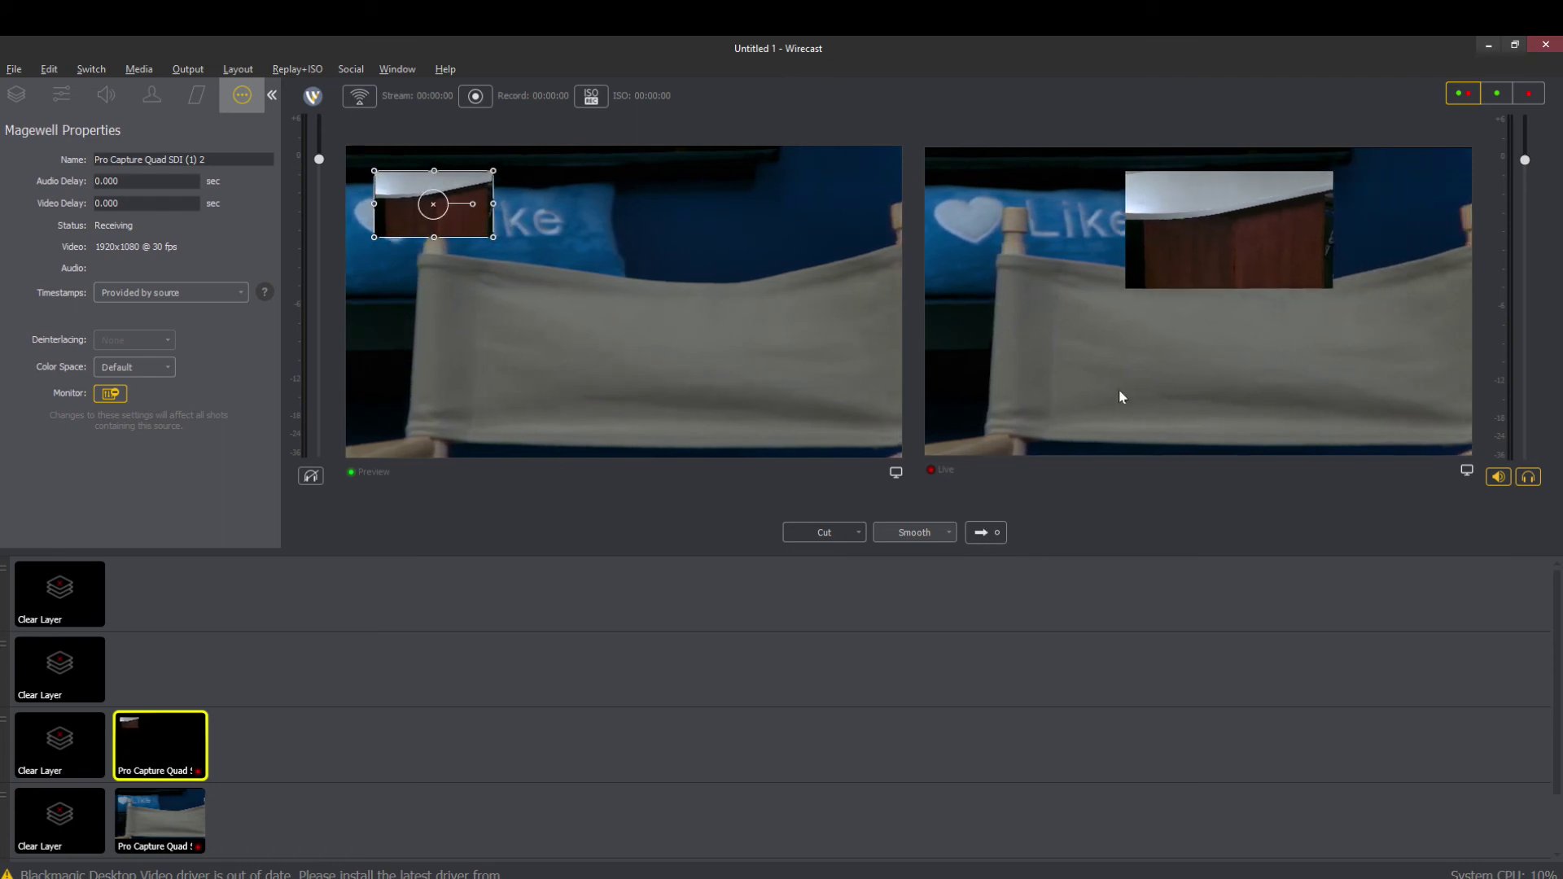
- Keep the Smooth transition and move the inset lower left, then top right, taking each live
left_click(945, 533)
left_click(911, 146)
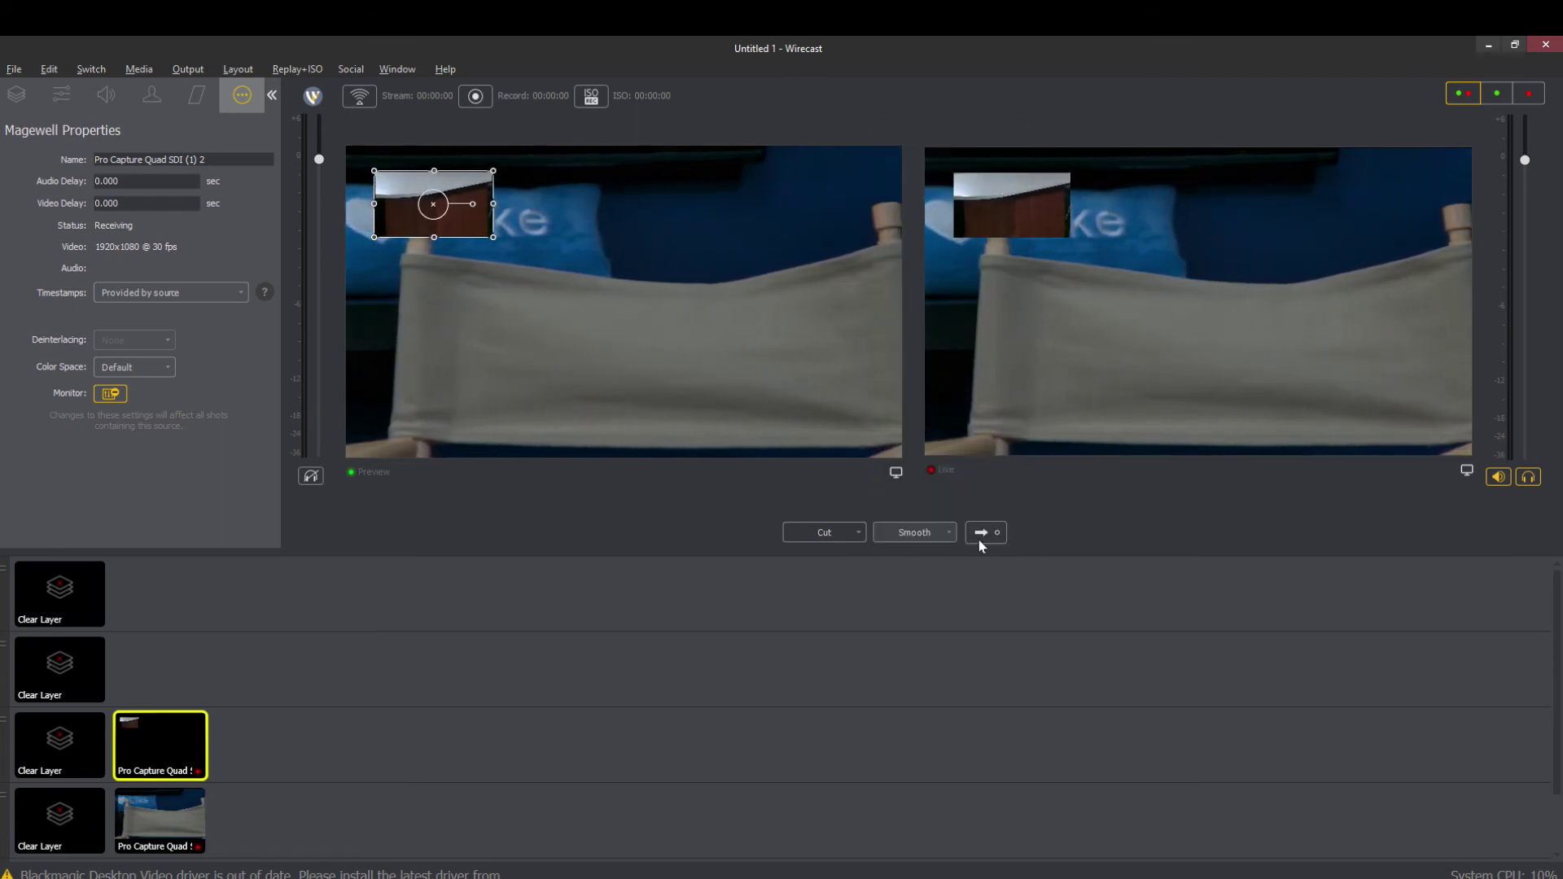
left_click_drag(471, 174, 615, 307)
left_click(986, 532)
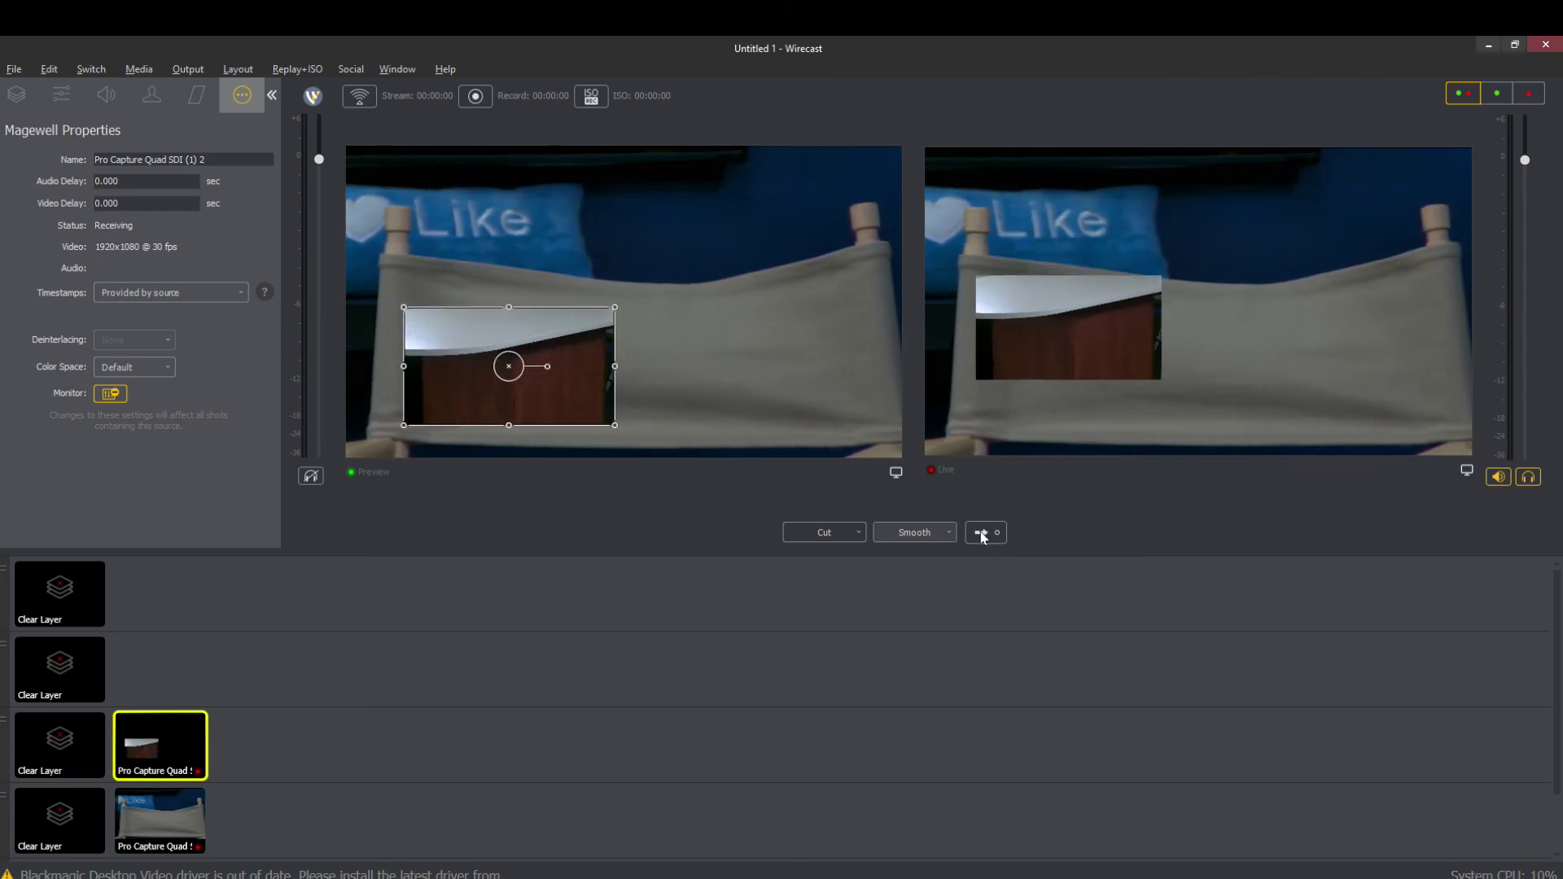
left_click_drag(533, 411, 793, 274)
left_click(982, 534)
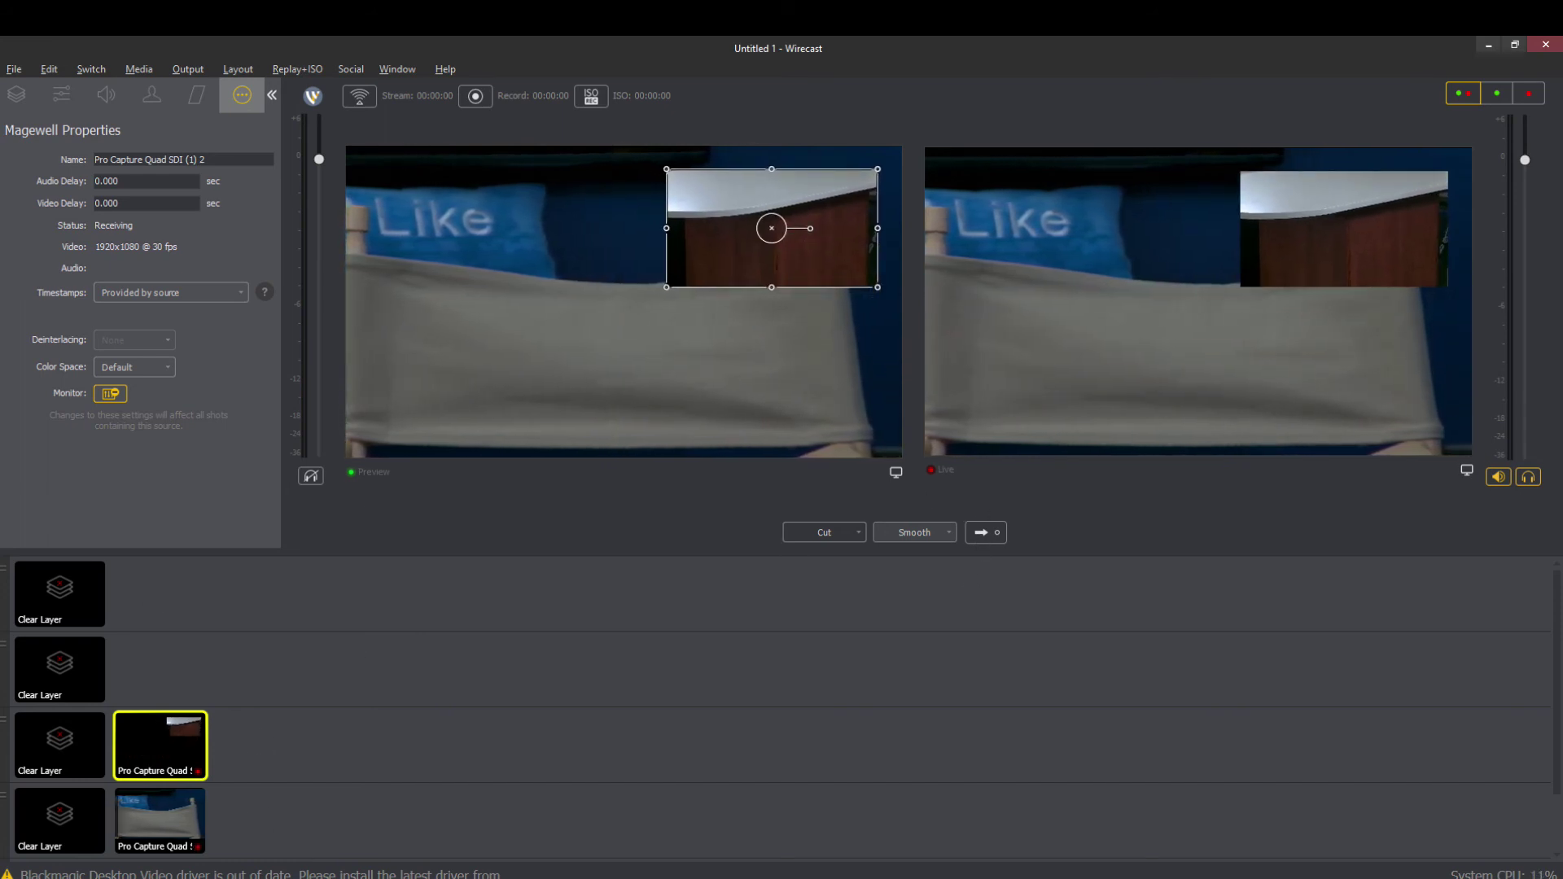
left_click(432, 823)
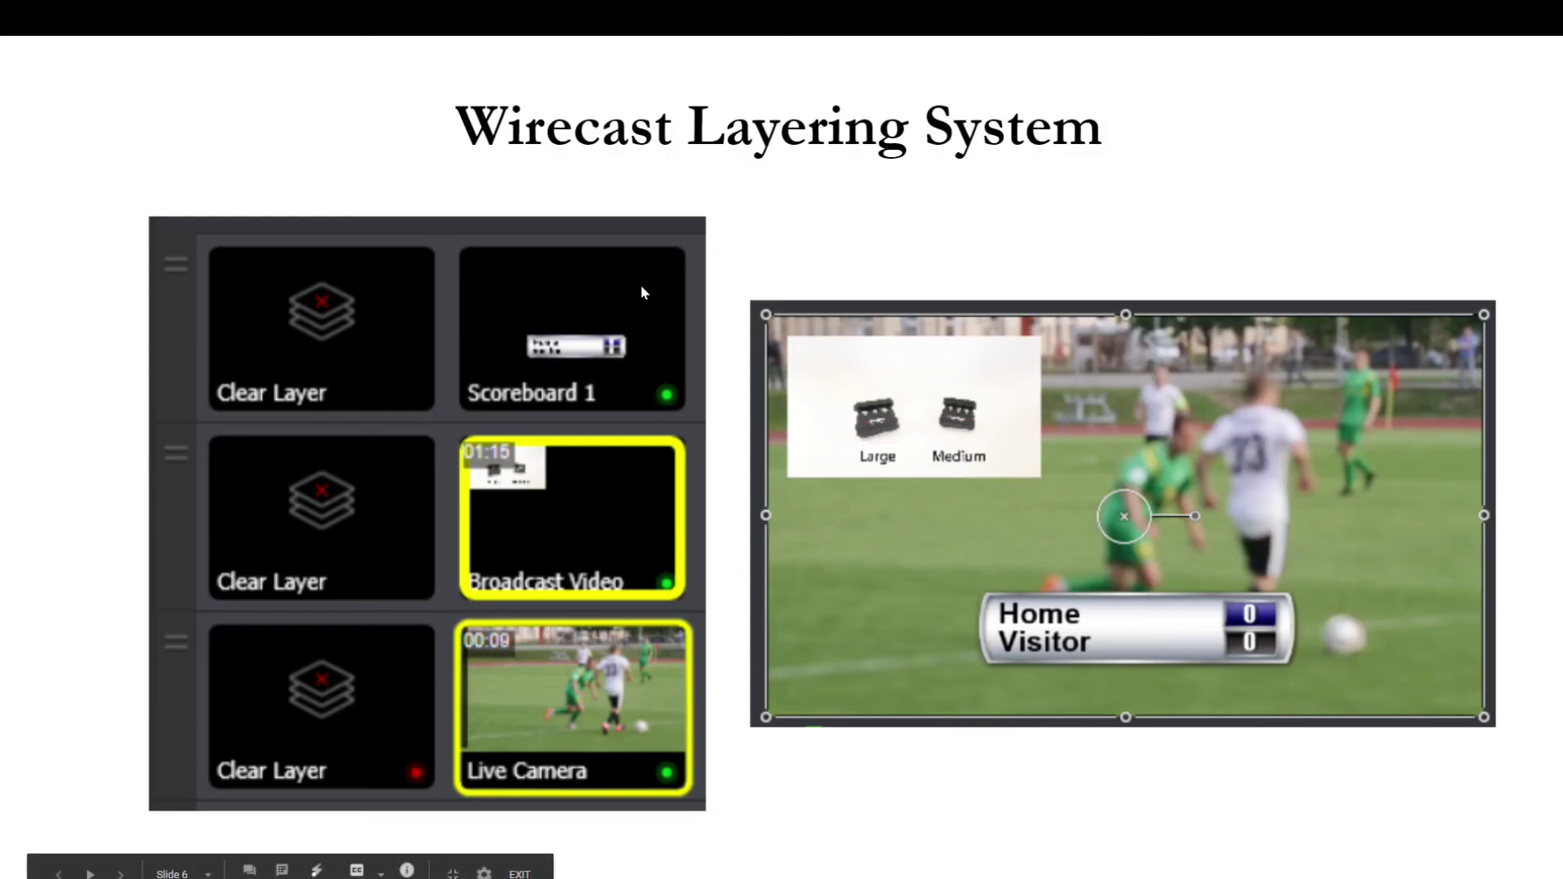
key("Right")
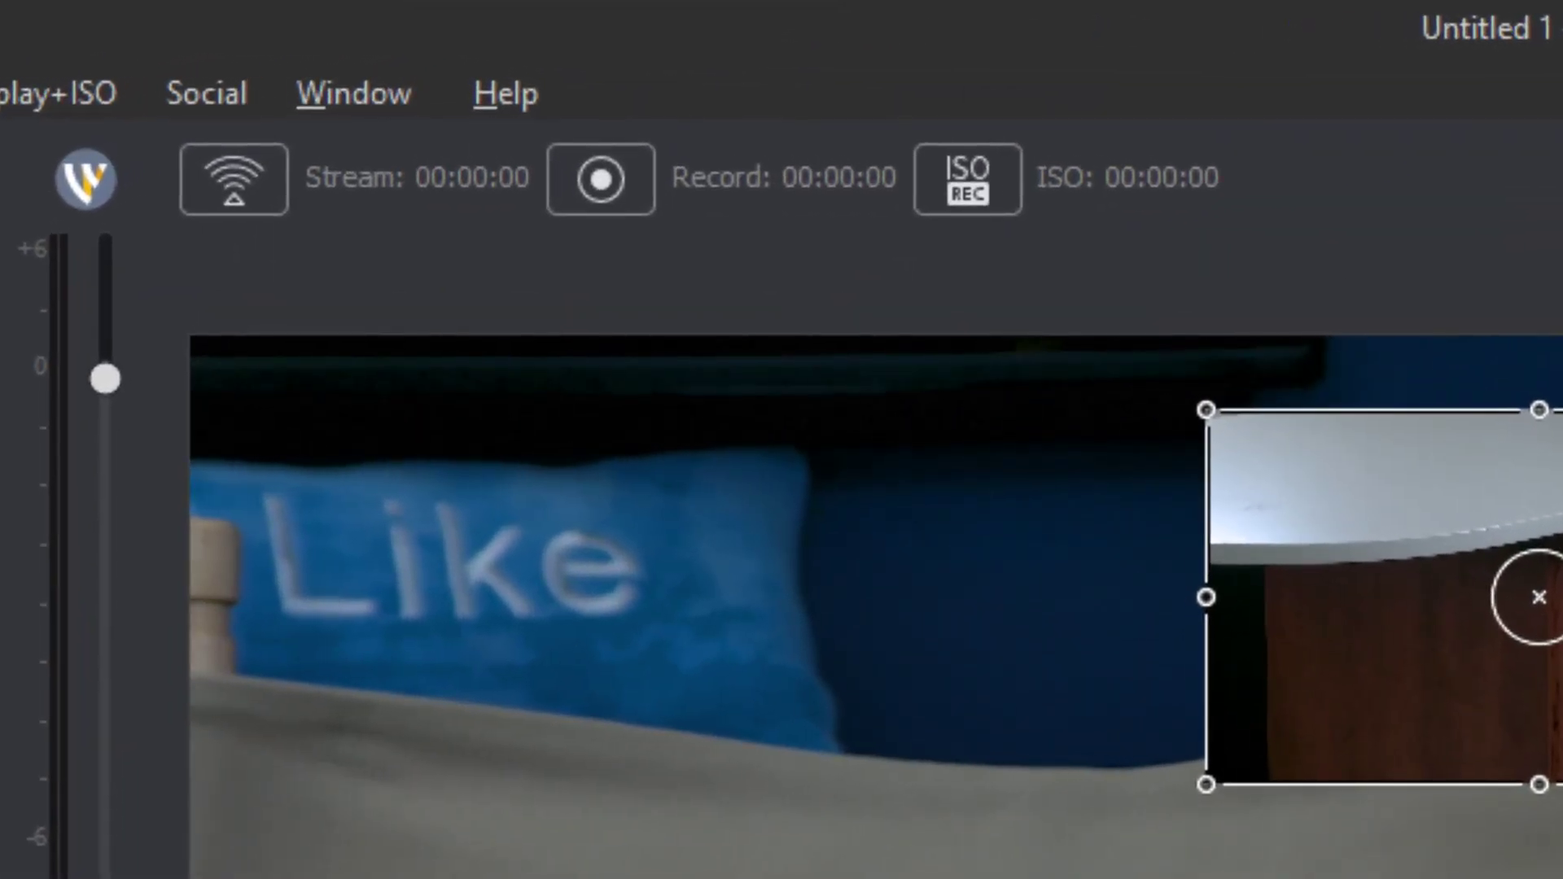
- Add a Record To Disk - MP4 output that saves the program as MyStream.mp4
left_click(600, 185)
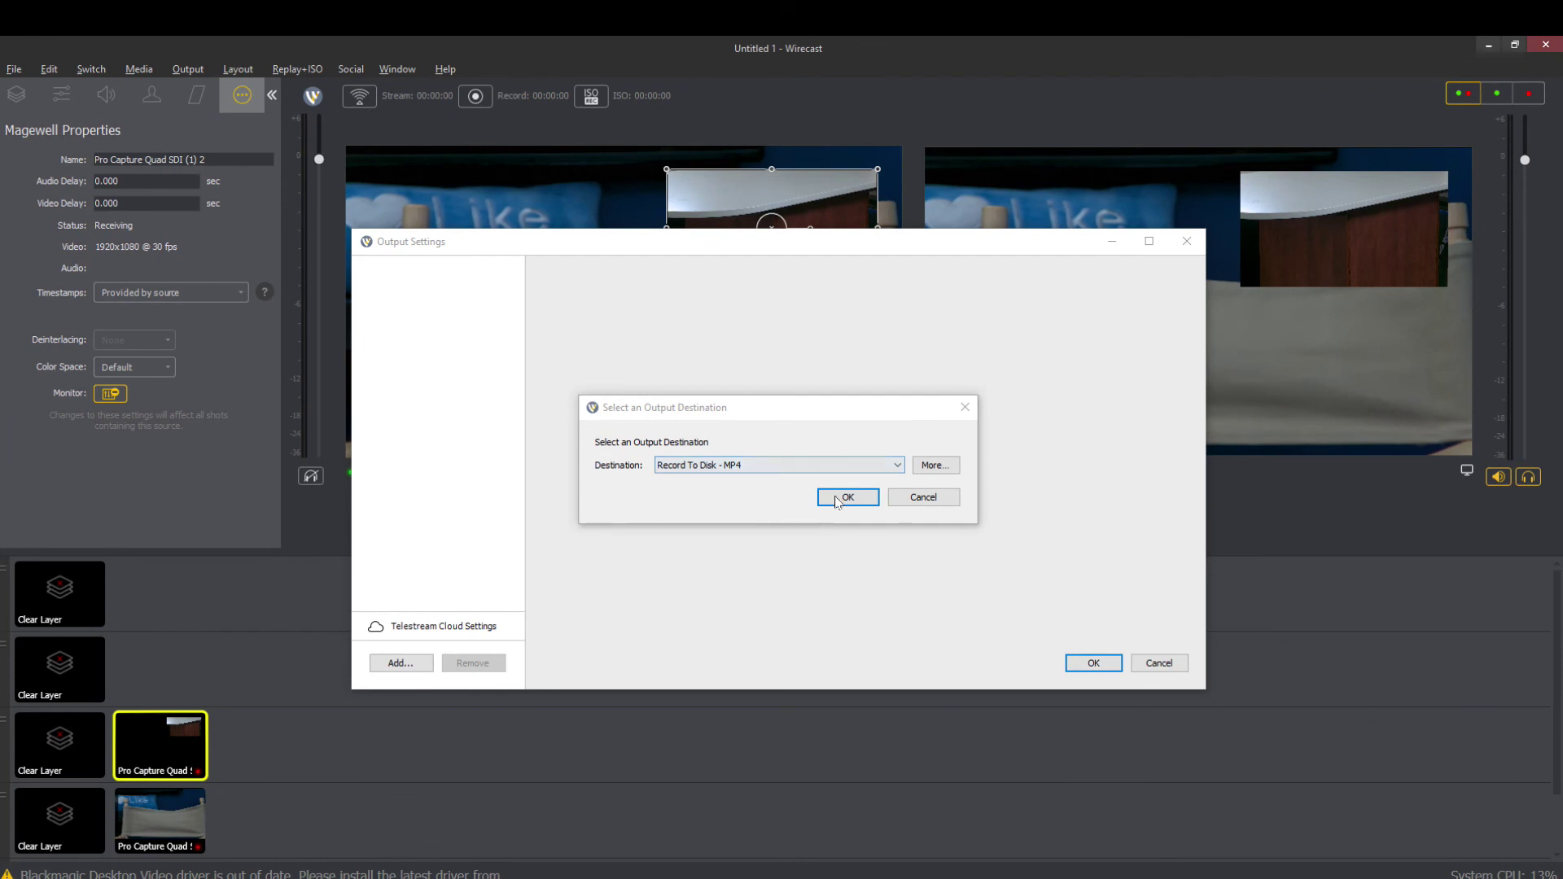
left_click(847, 497)
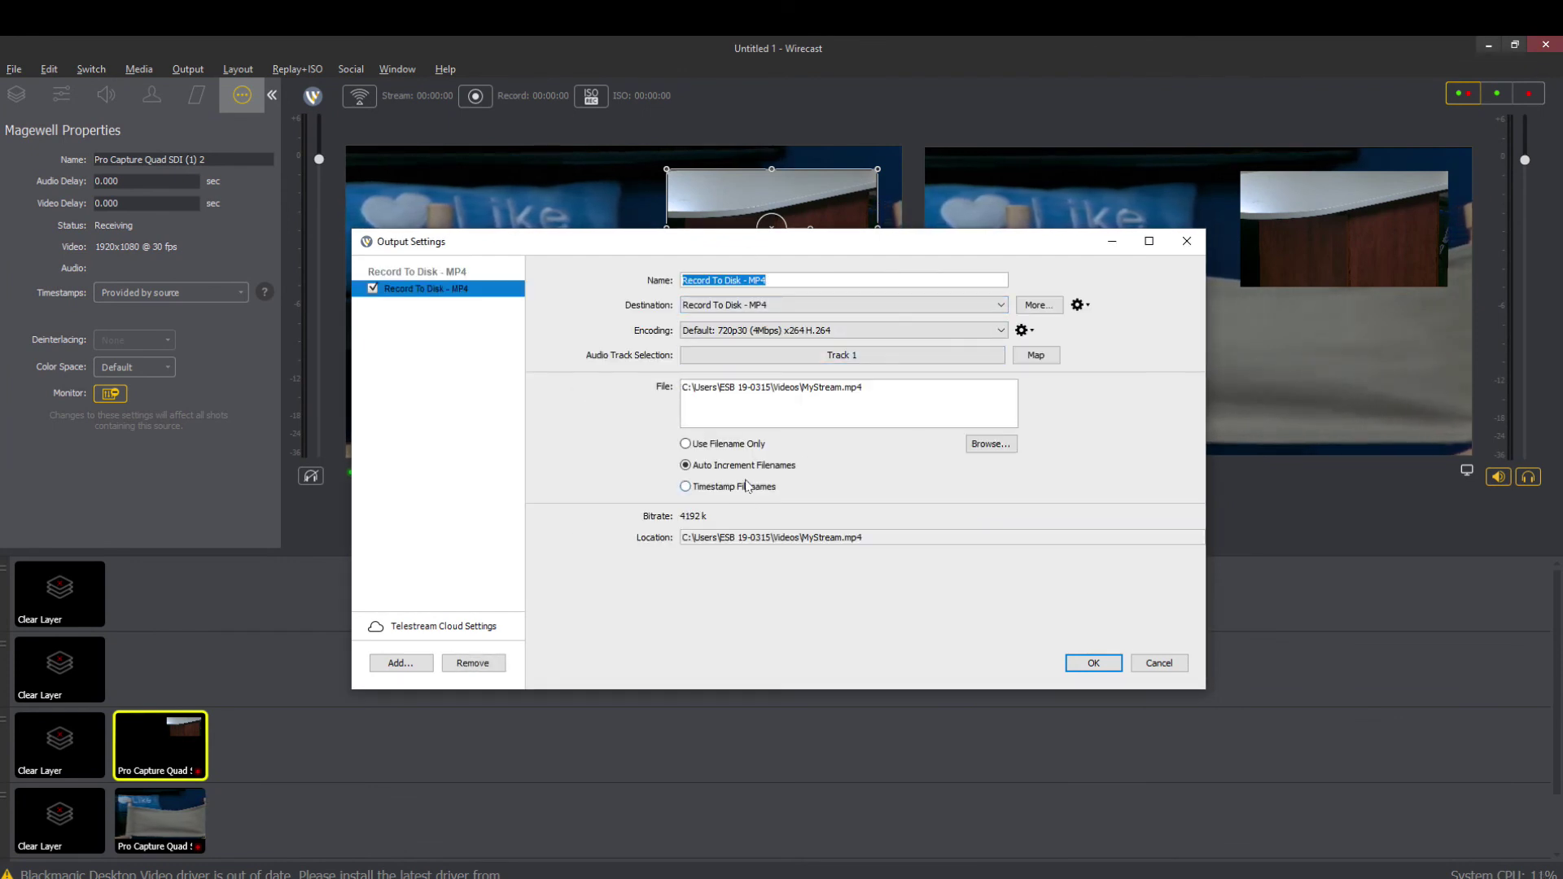
- Confirm the MP4 output settings and record about four seconds of the program before stopping
left_click(1092, 664)
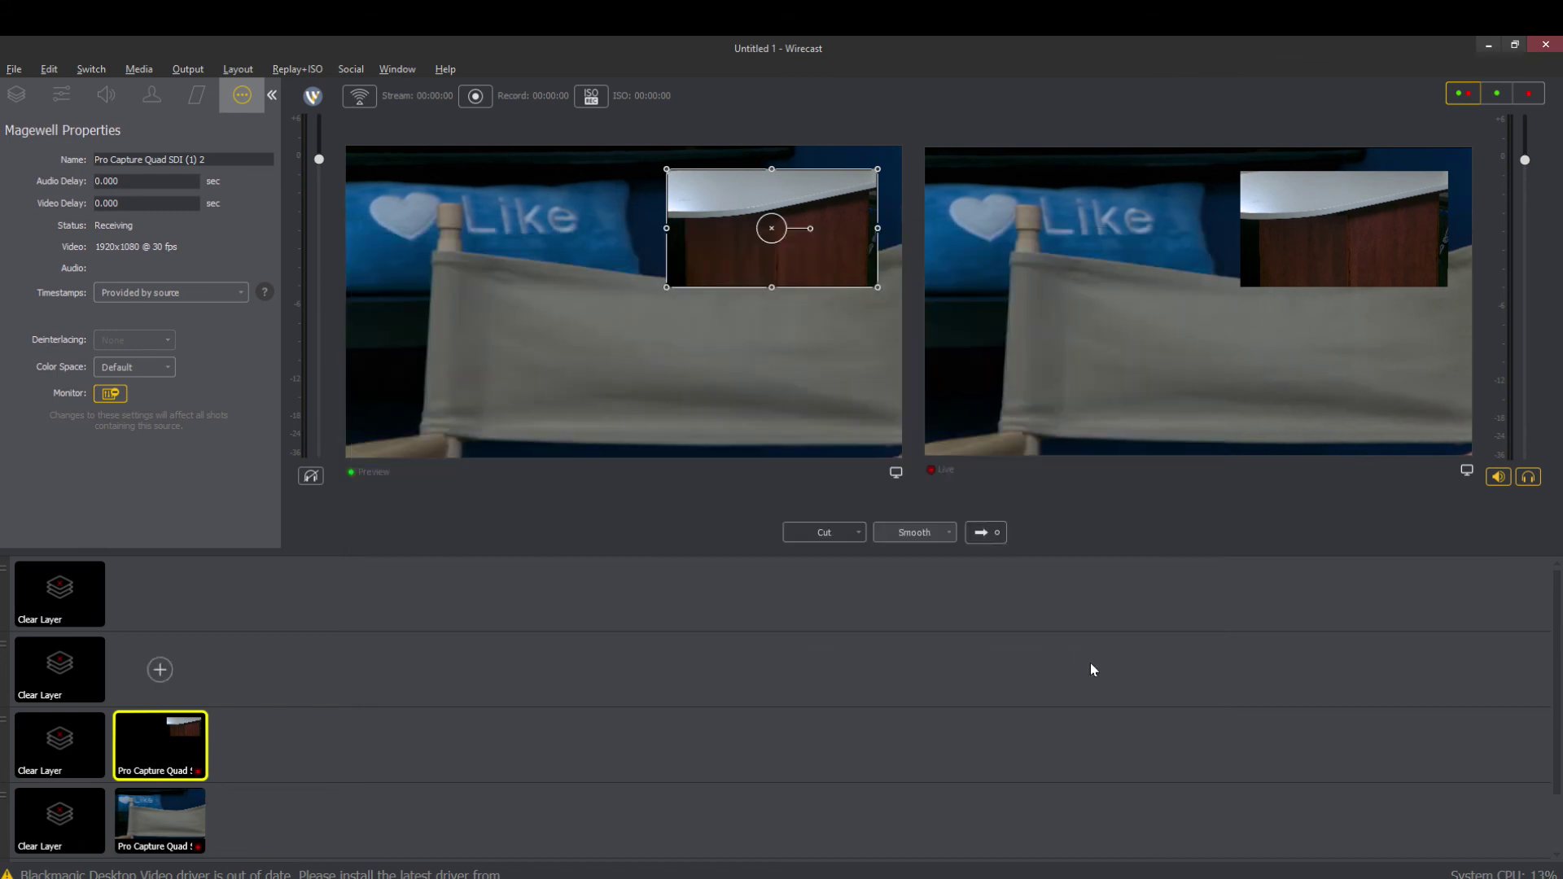
left_click(476, 95)
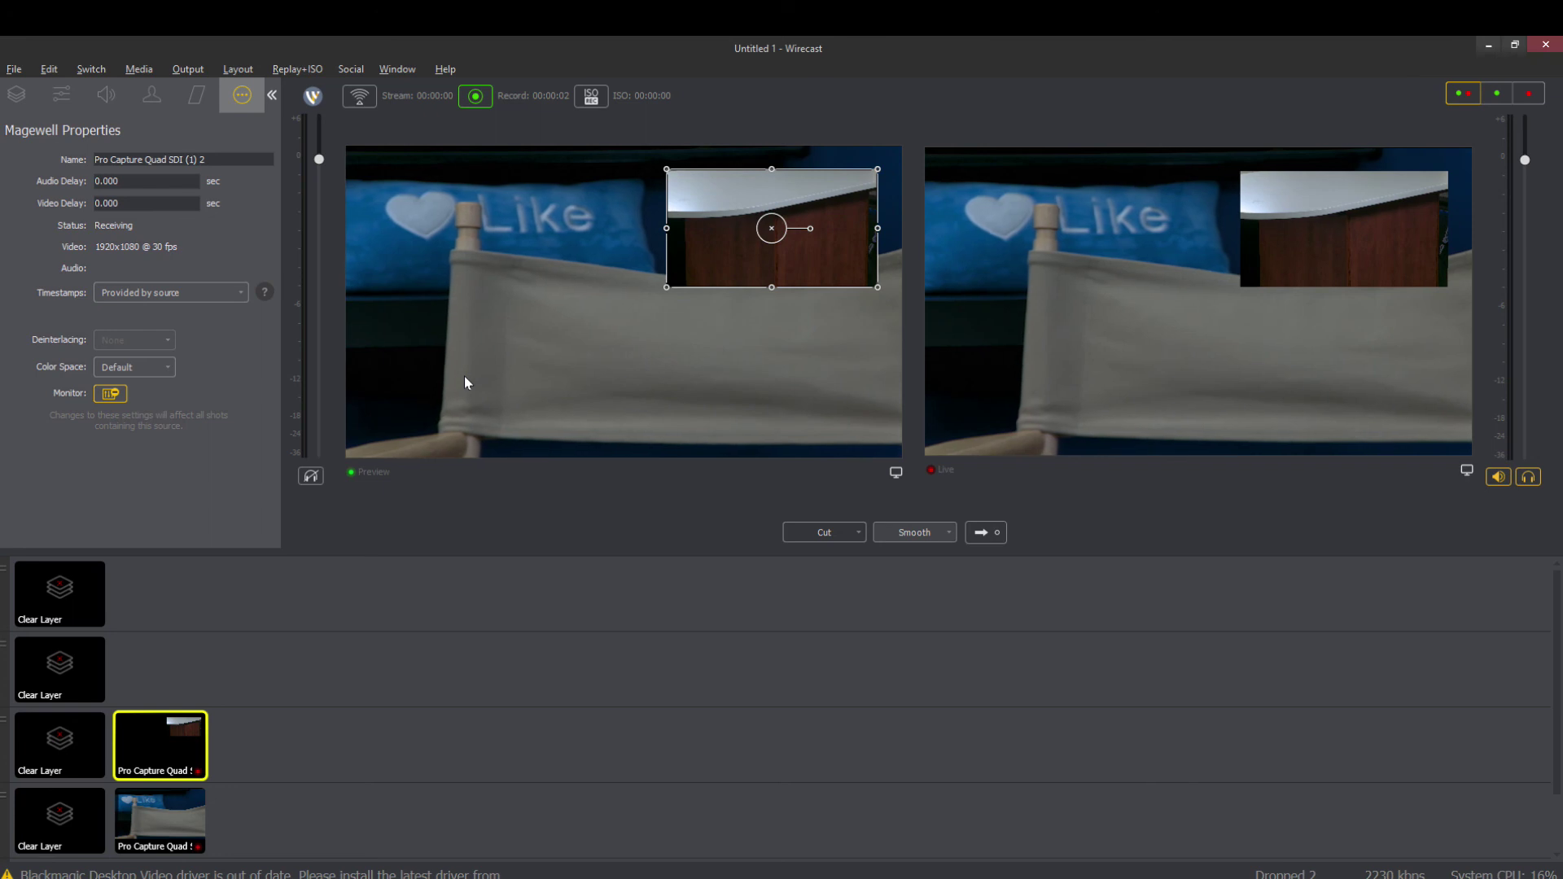
left_click(477, 98)
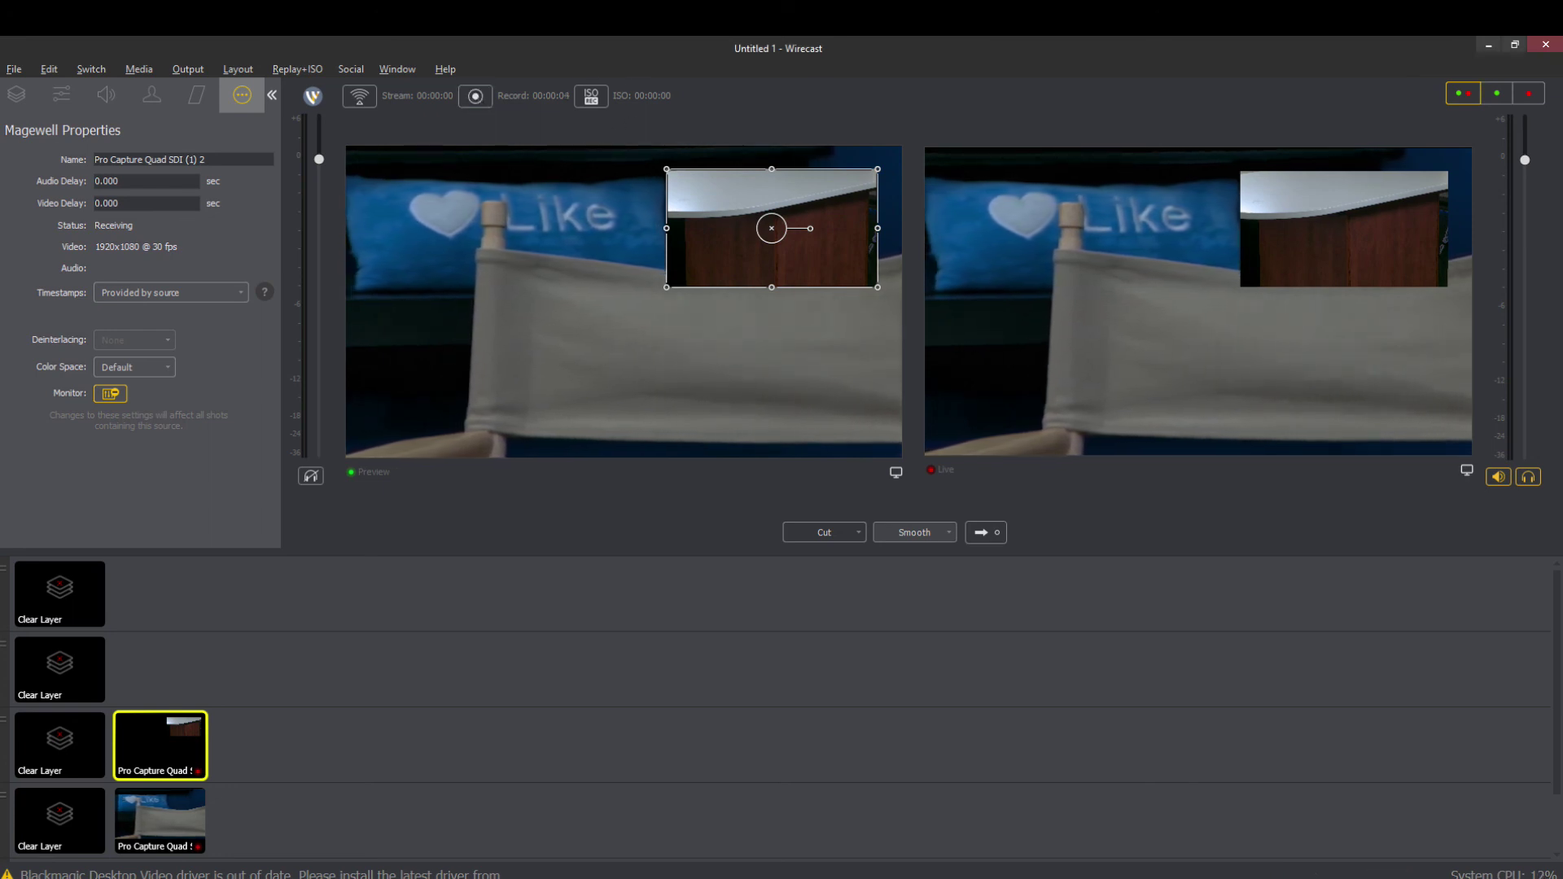